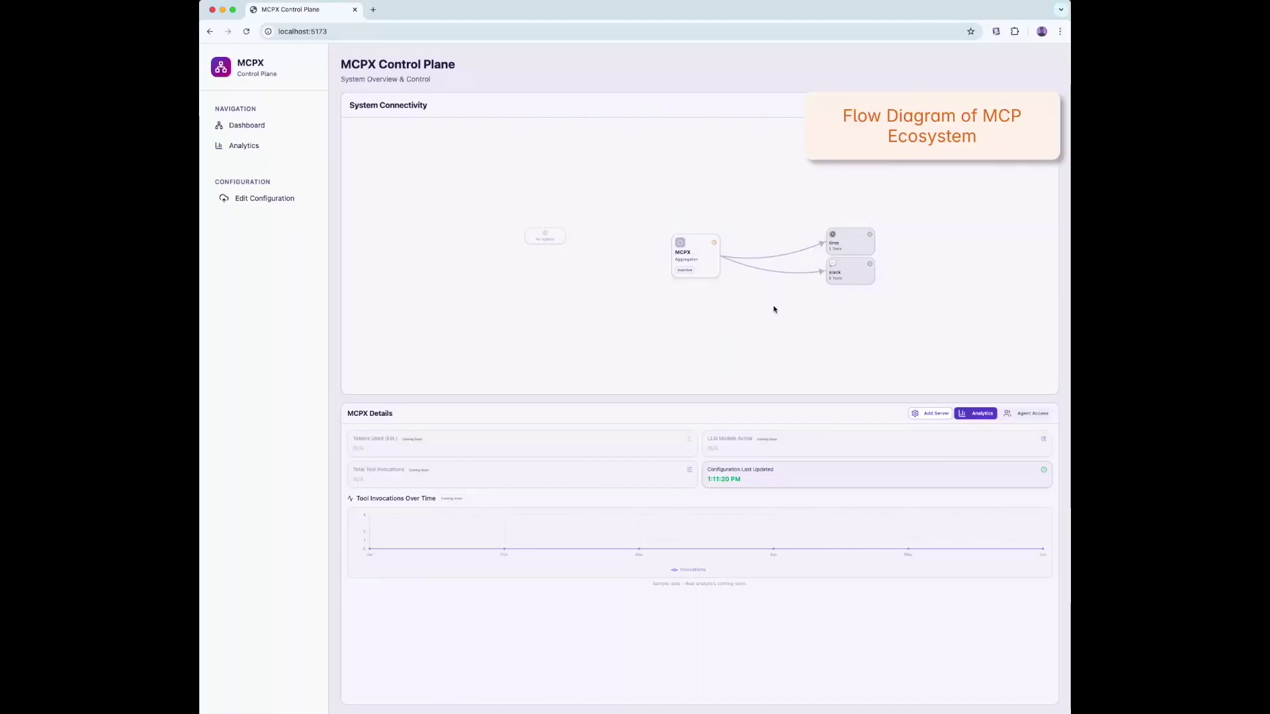
- View the time server's tools, then page the slack server's tools to page 3 of 3
left_click(846, 242)
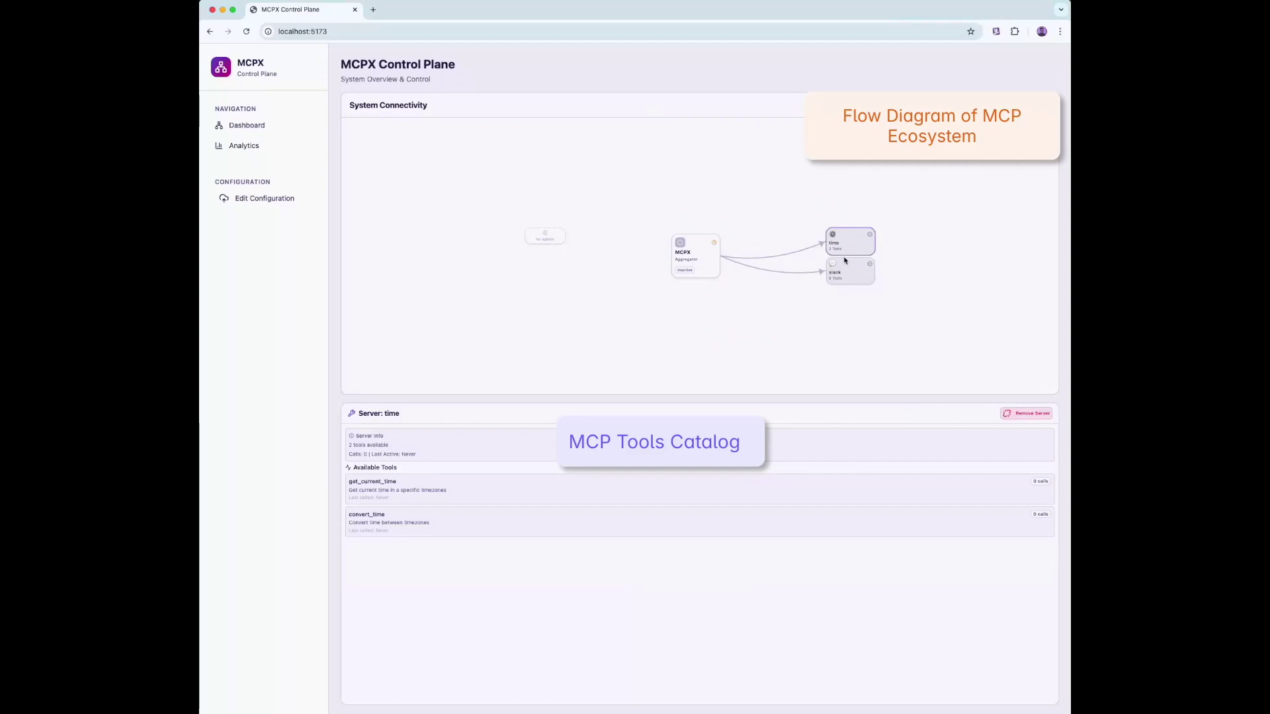
left_click(844, 271)
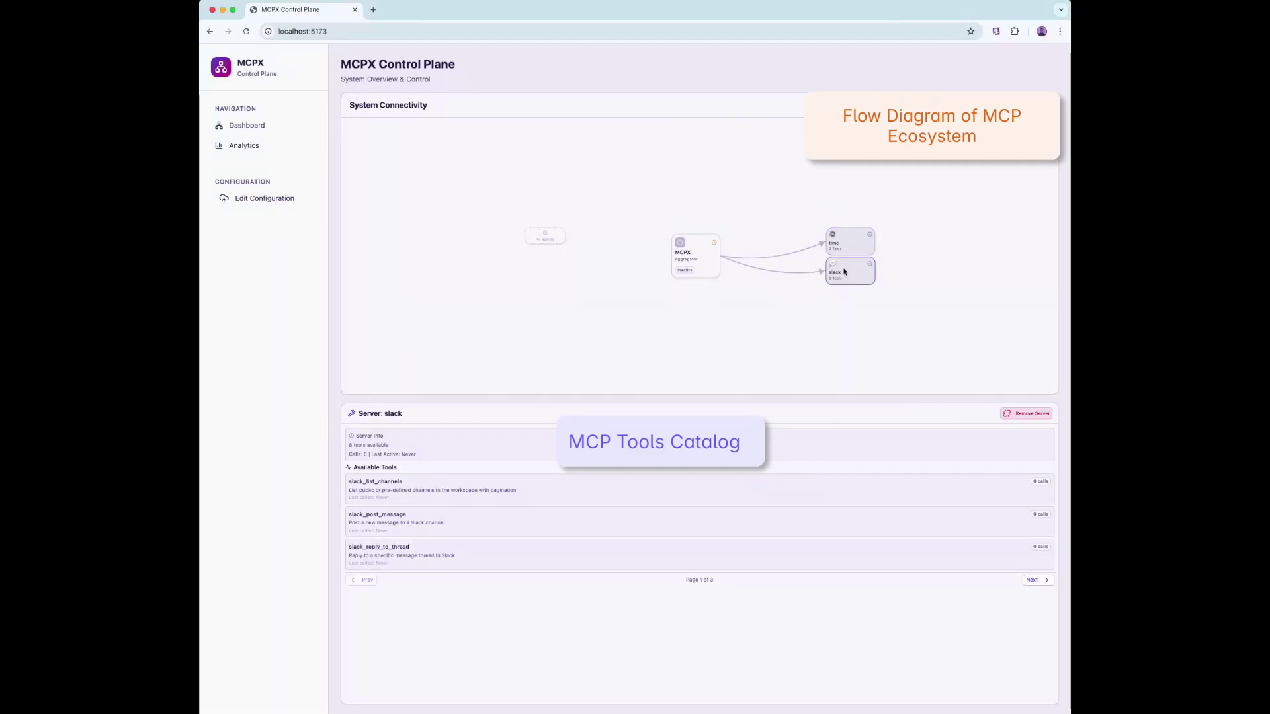
left_click(1034, 582)
left_click(1033, 582)
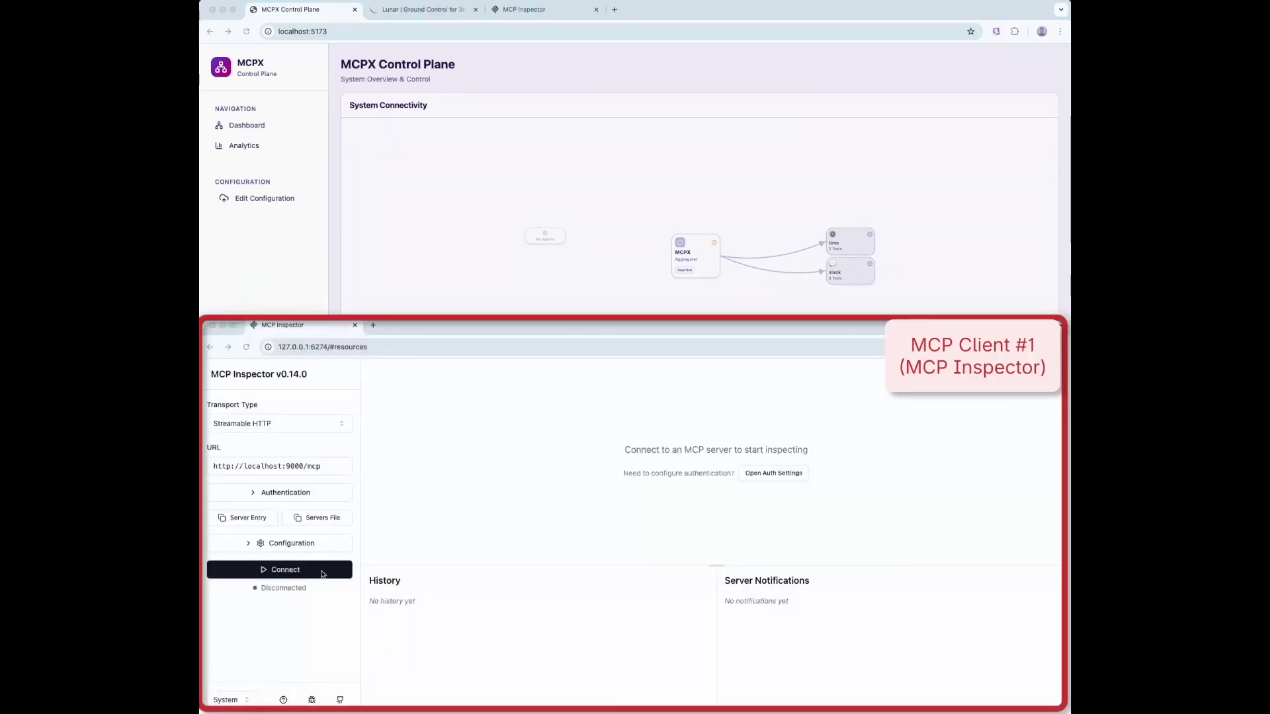
- Connect the MCP Inspector to the MCPX gateway and list the available tools
left_click(316, 572)
left_click(316, 573)
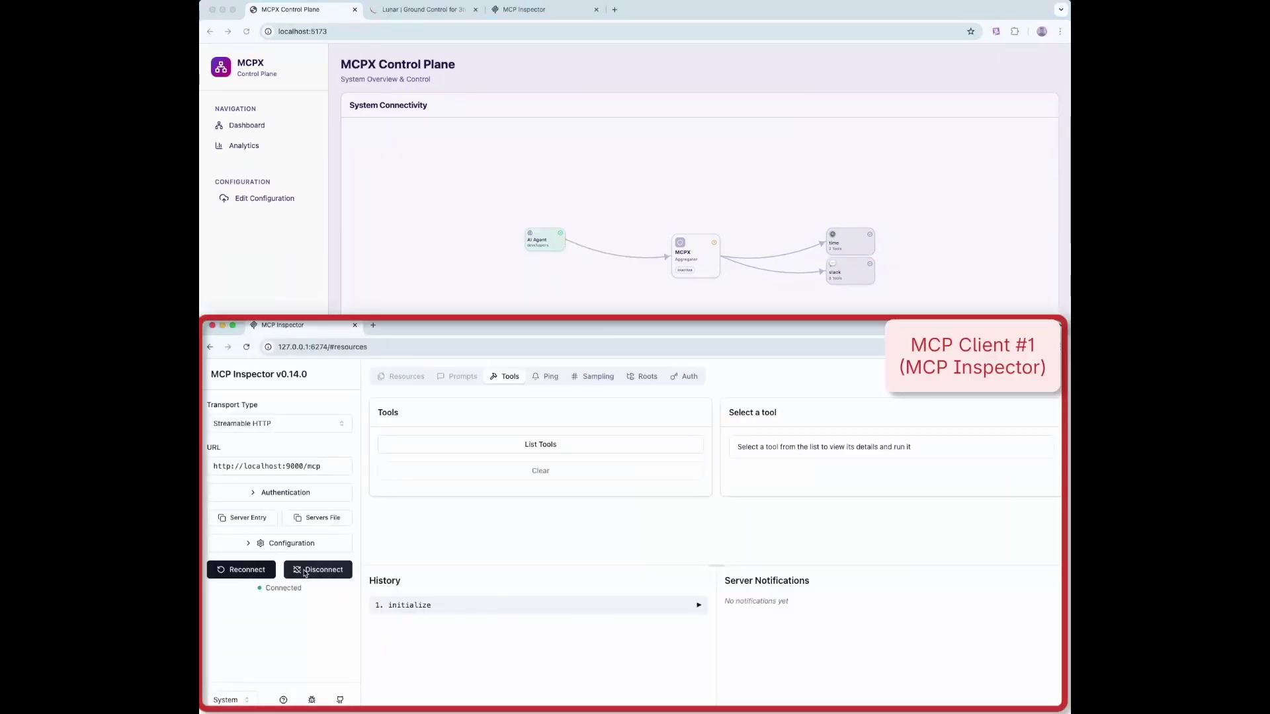
left_click(452, 446)
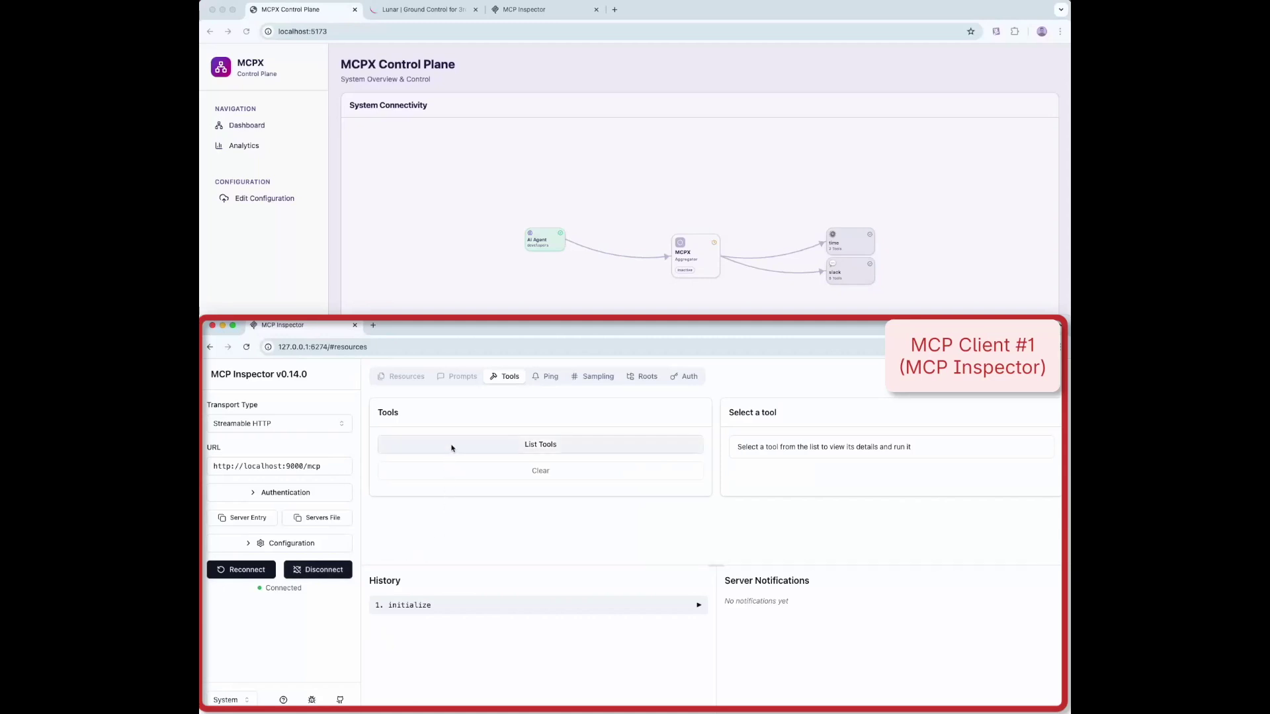
scroll(461, 521, "down", 5)
scroll(462, 520, "up", 5)
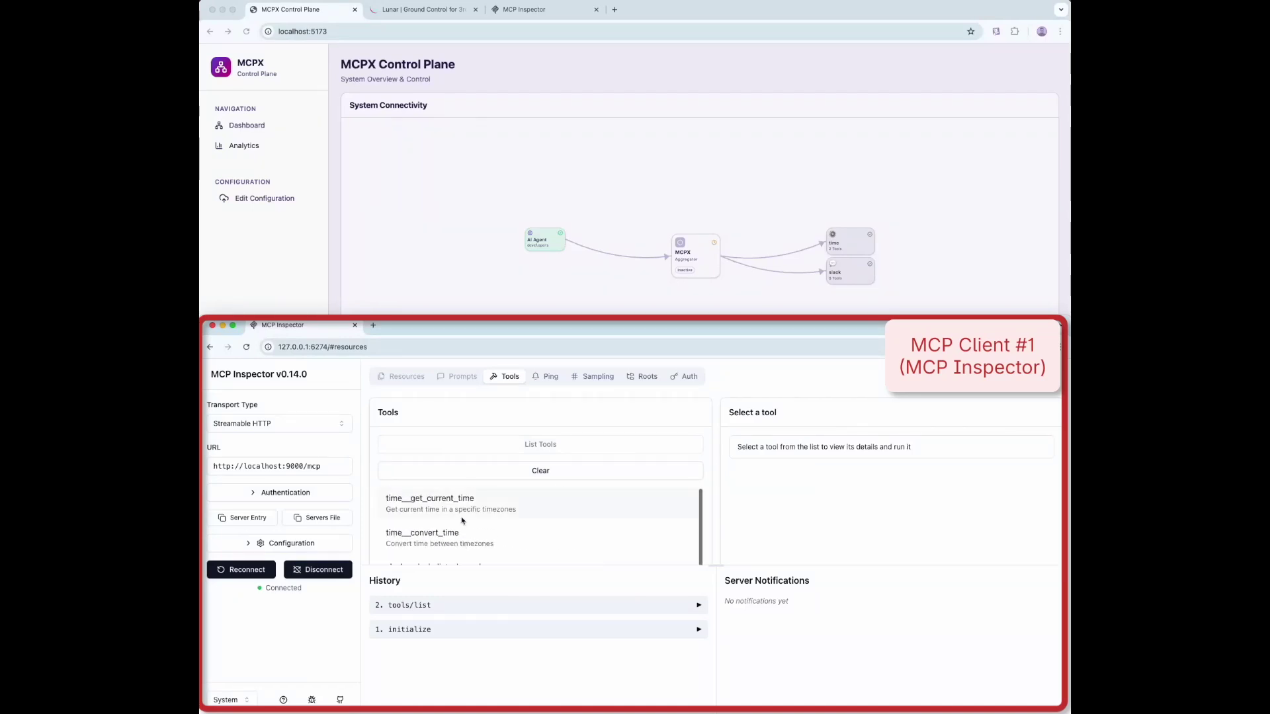
- Run time__get_current_time with timezone America/New_York
left_click(459, 508)
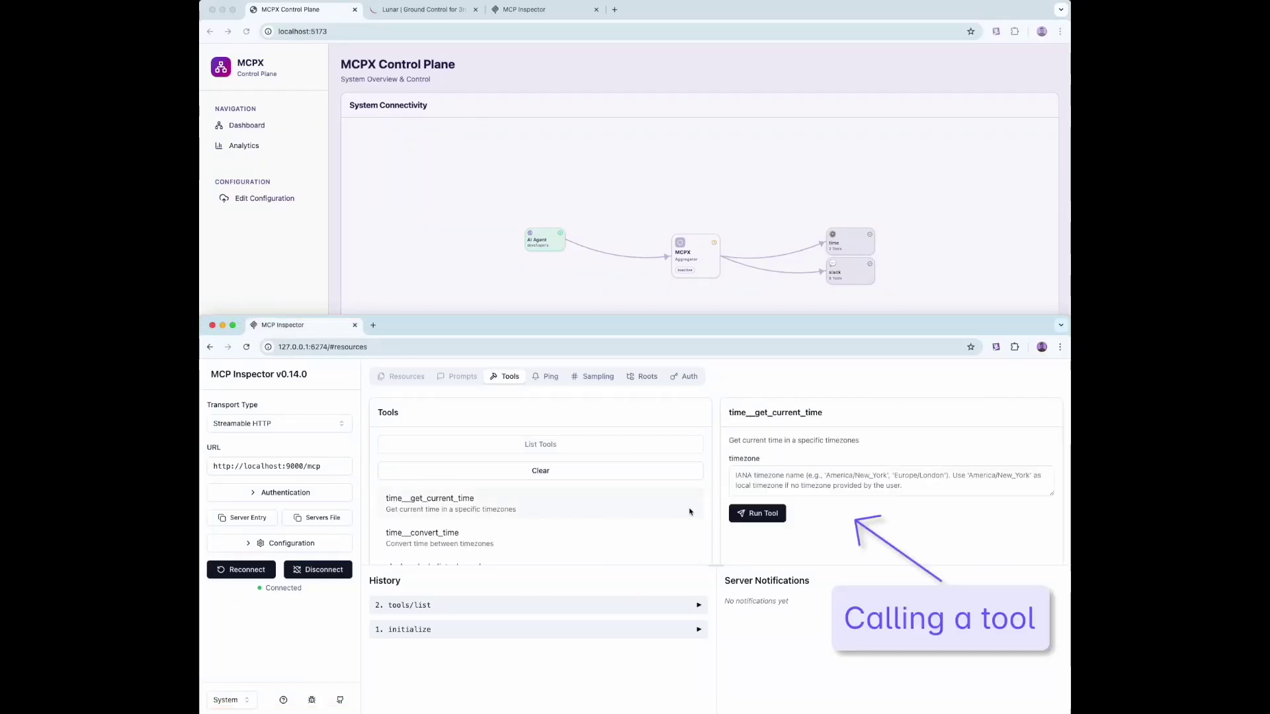
left_click(781, 487)
type("A")
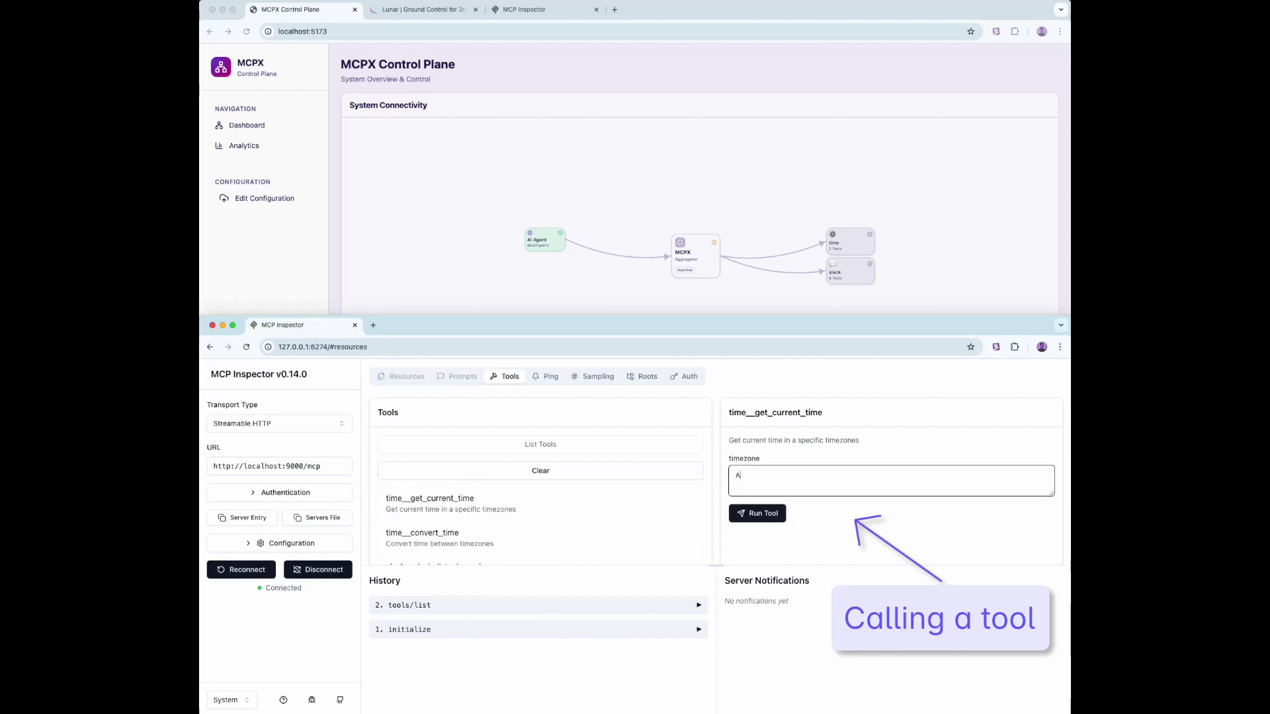
type("merica/New_York")
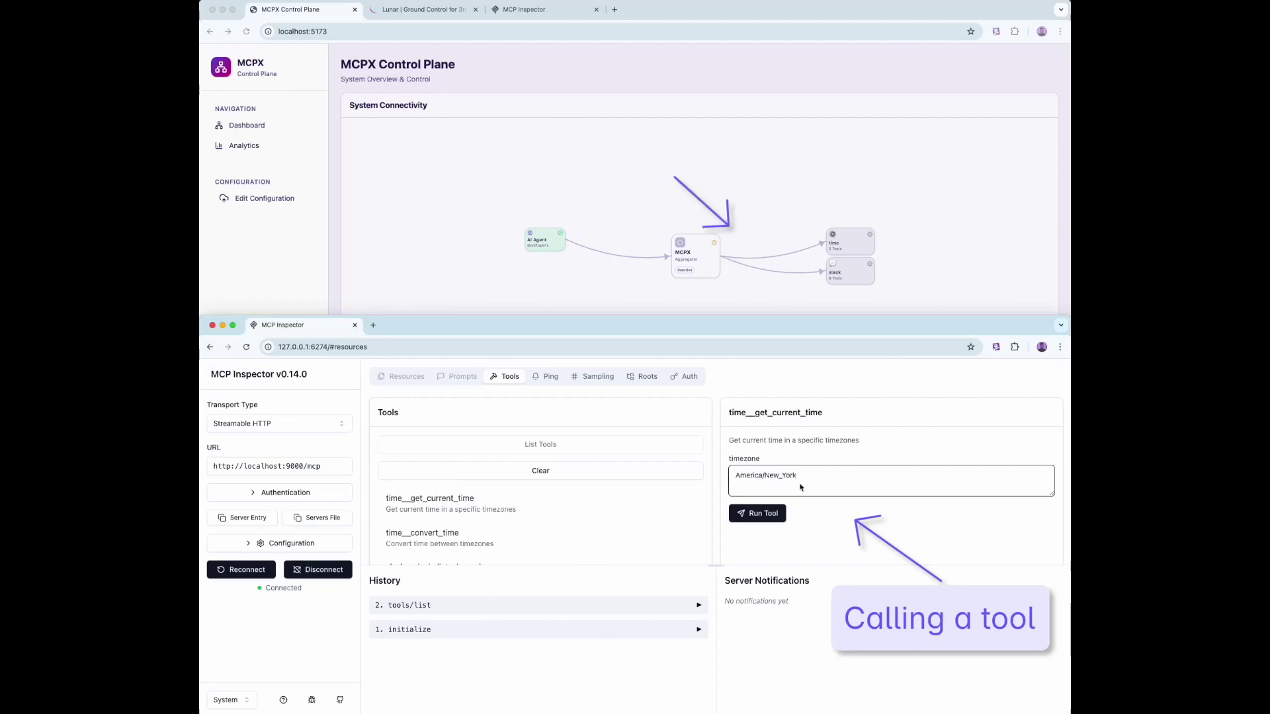
left_click(766, 512)
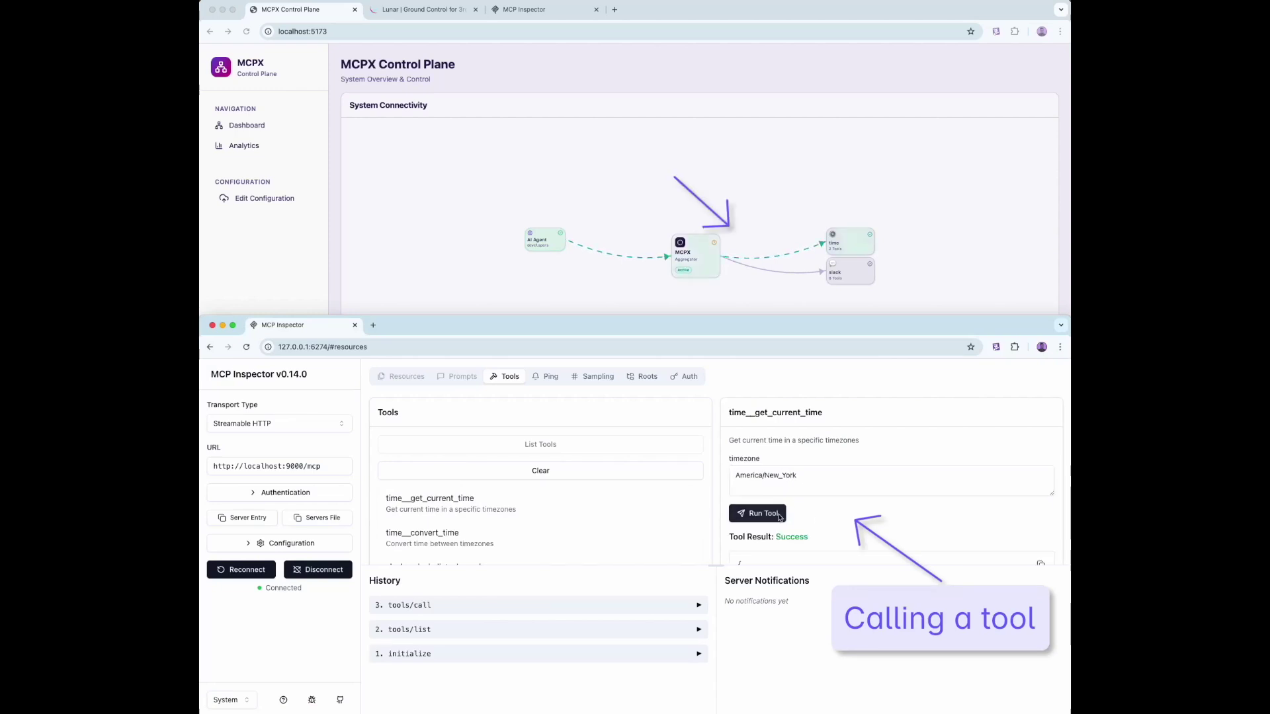
scroll(766, 513, "down", 3)
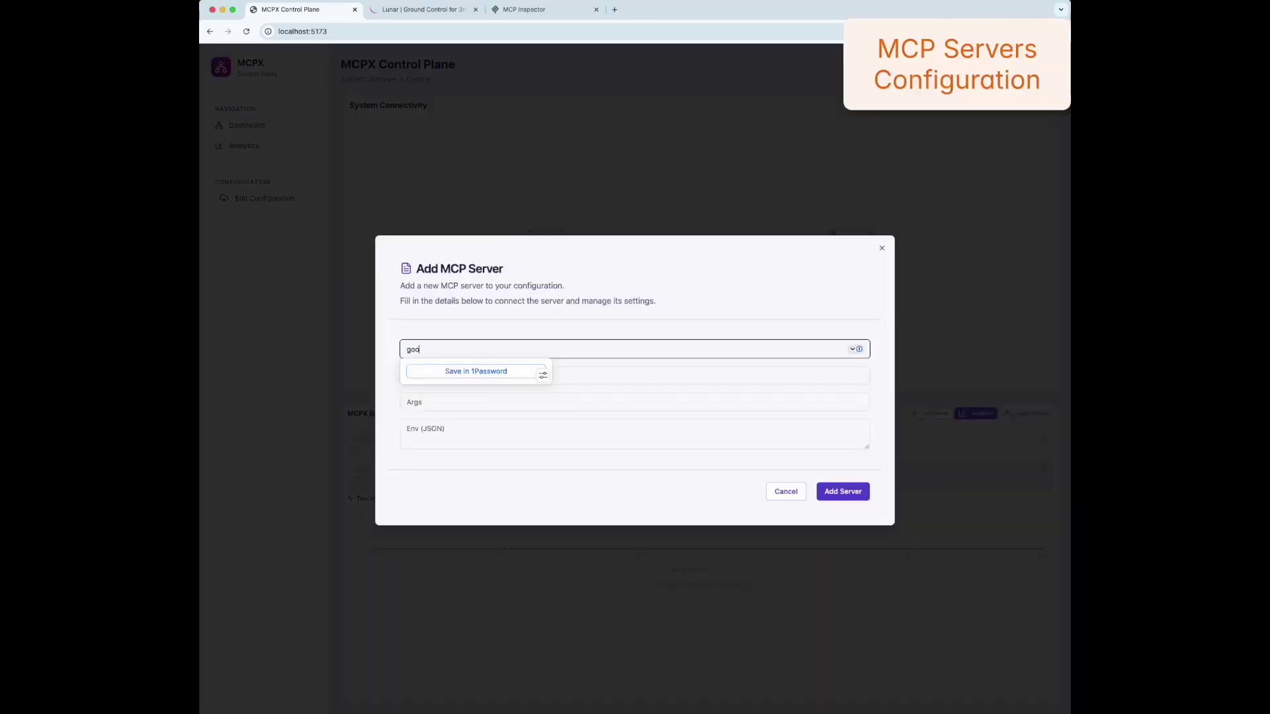
type("gle-maps")
key("Tab")
type("nm")
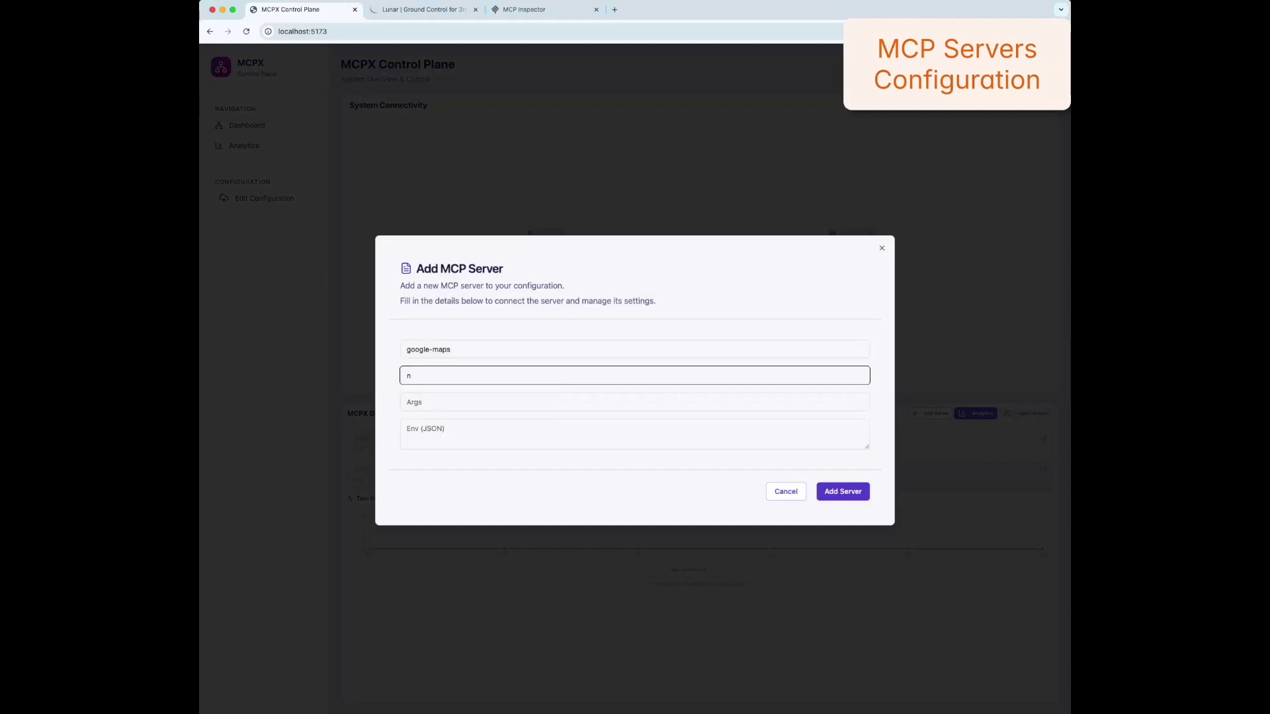
key("Tab")
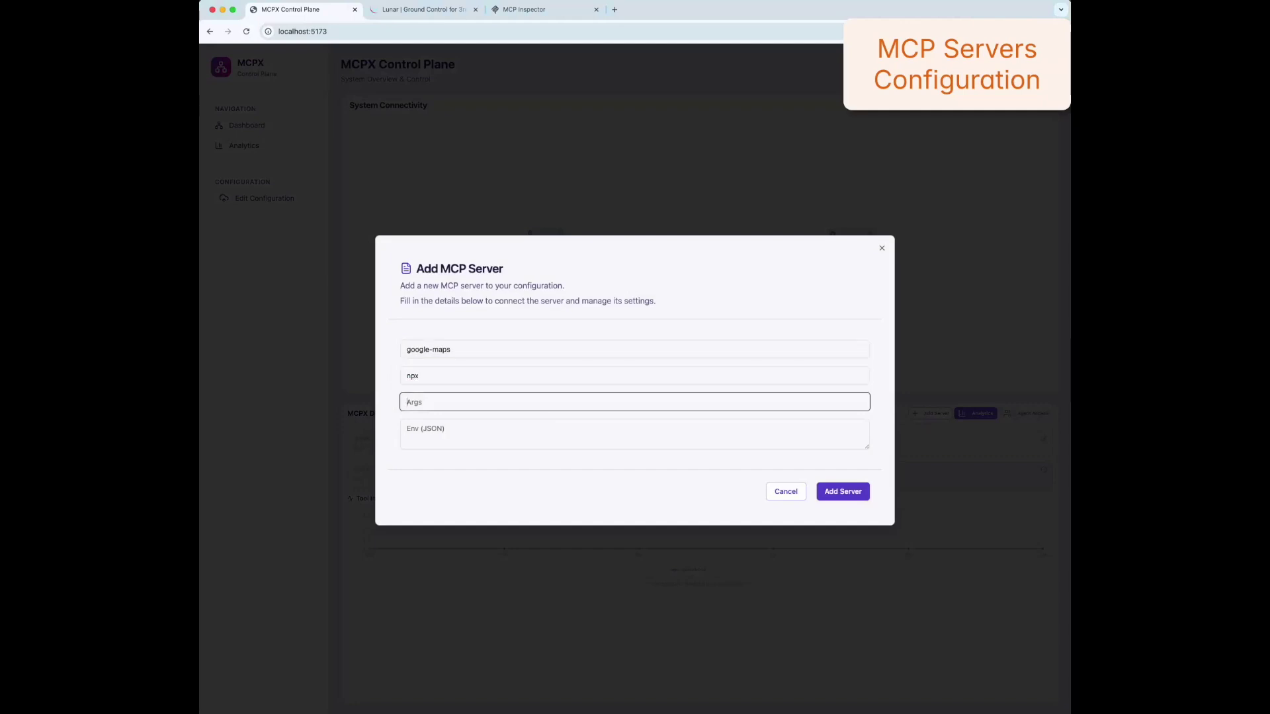
key("Return")
left_click(846, 495)
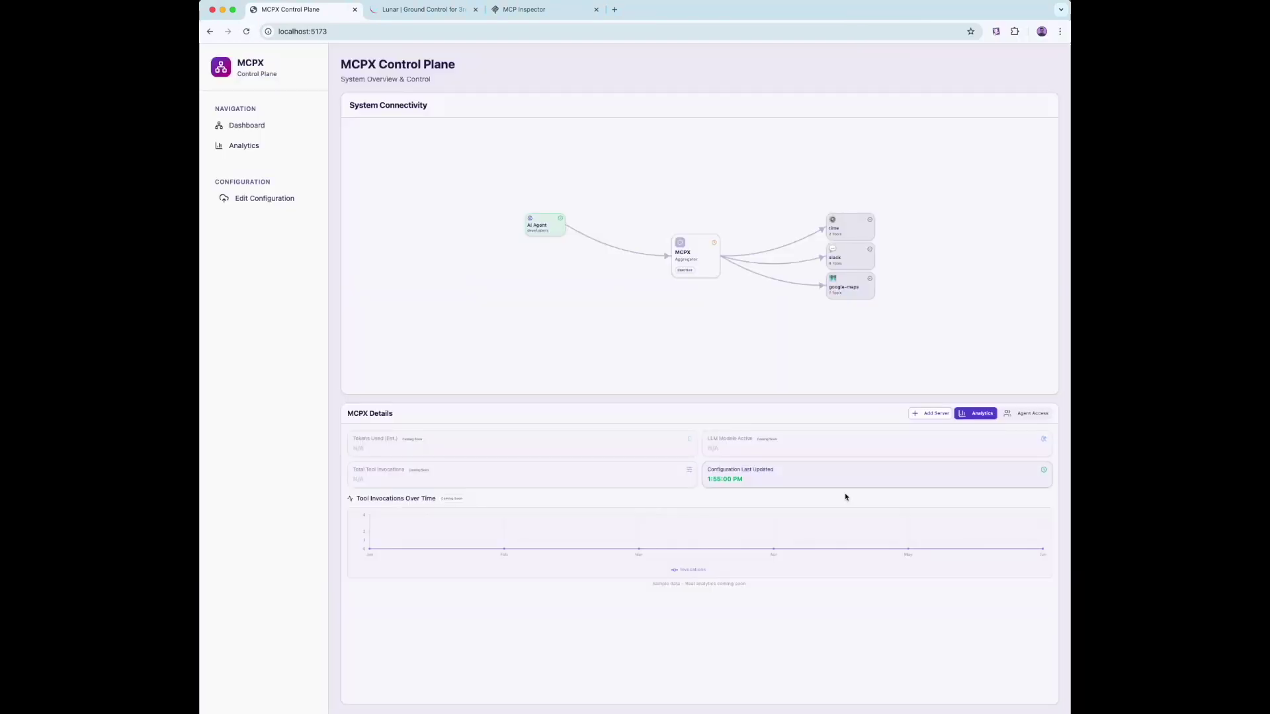
- Browse the google-maps server's 7 tools across their pages
left_click(845, 286)
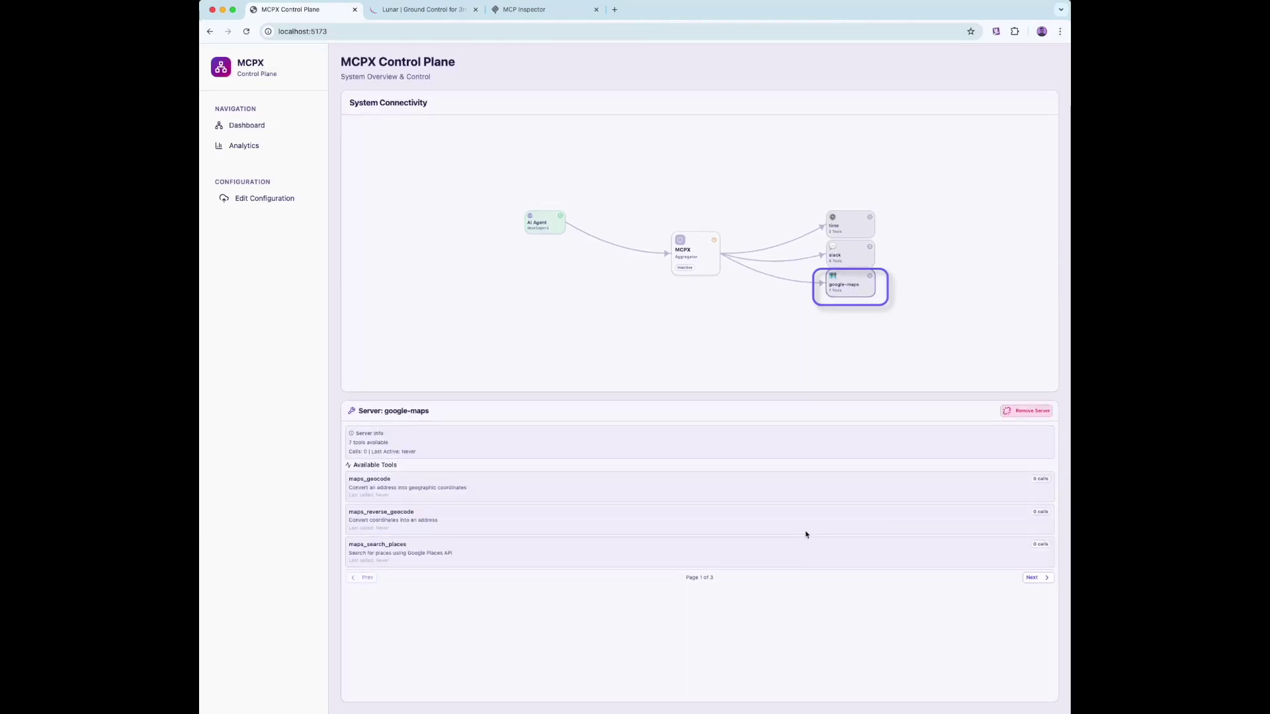
left_click(1036, 585)
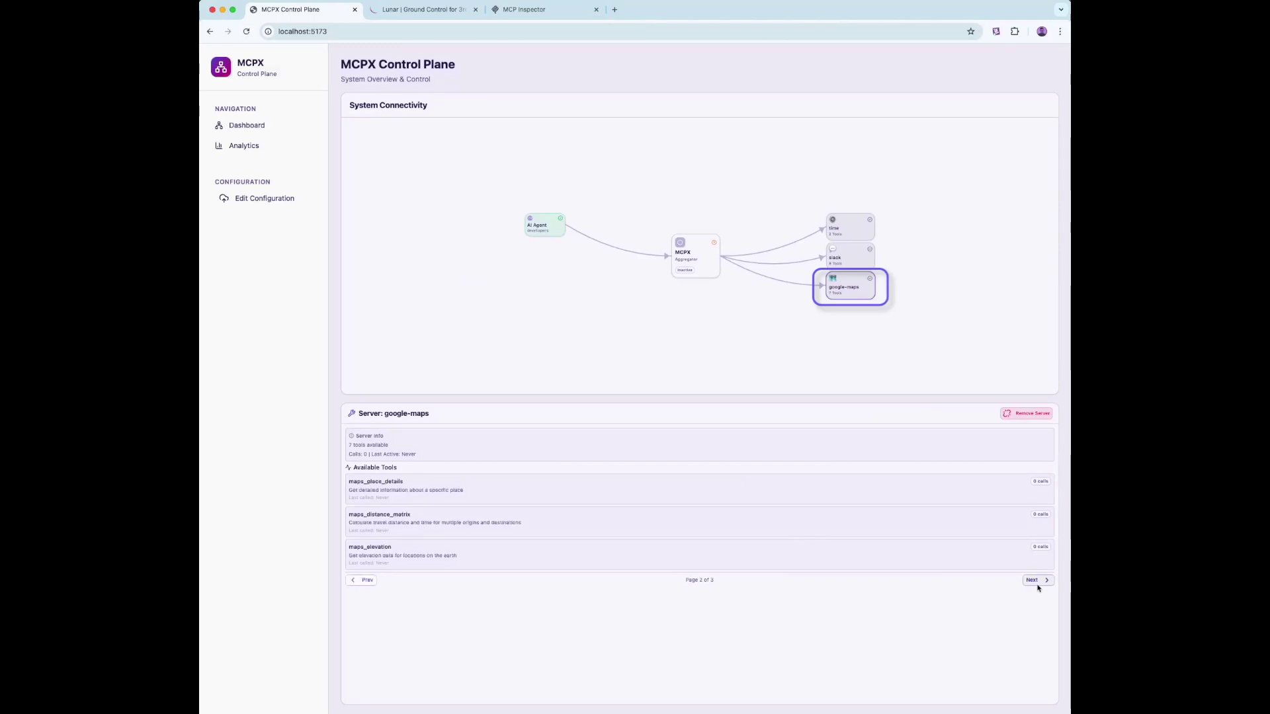
left_click(1036, 581)
left_click(355, 514)
key("super+grave")
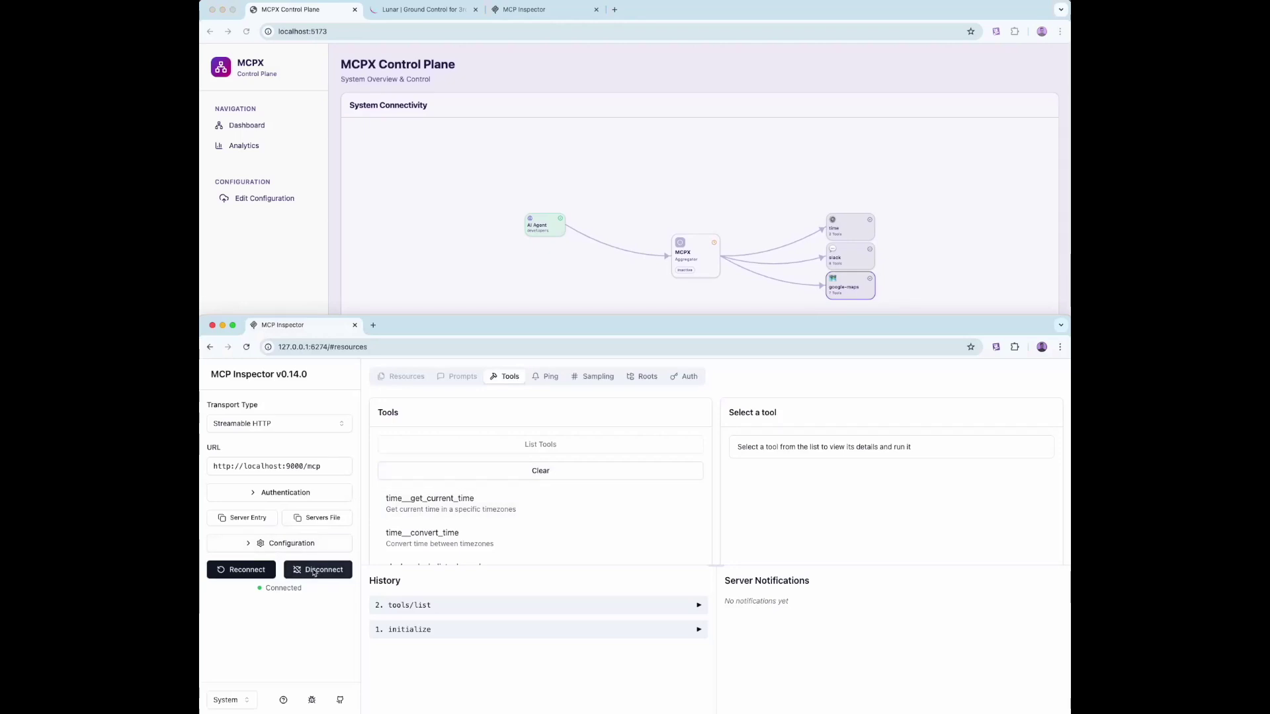
- Reconnect the Inspector and reload the tool list so it includes the google-maps tools
left_click(263, 575)
left_click(326, 573)
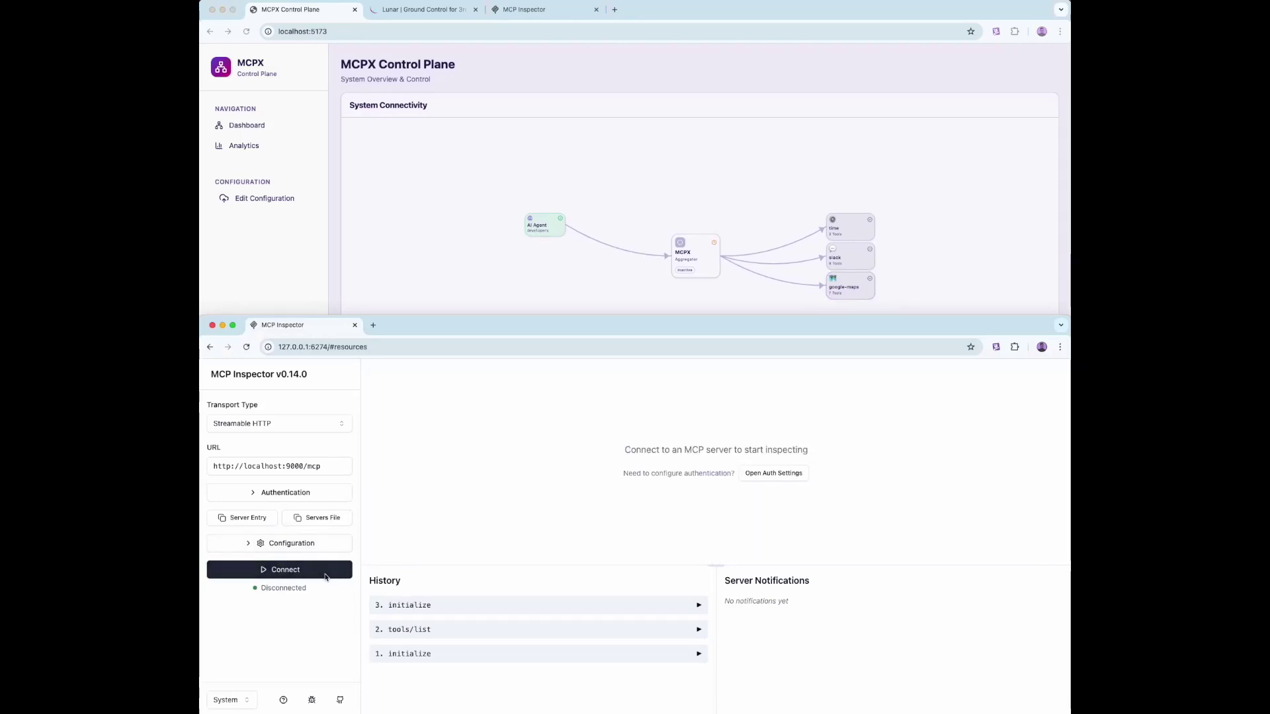
left_click(324, 573)
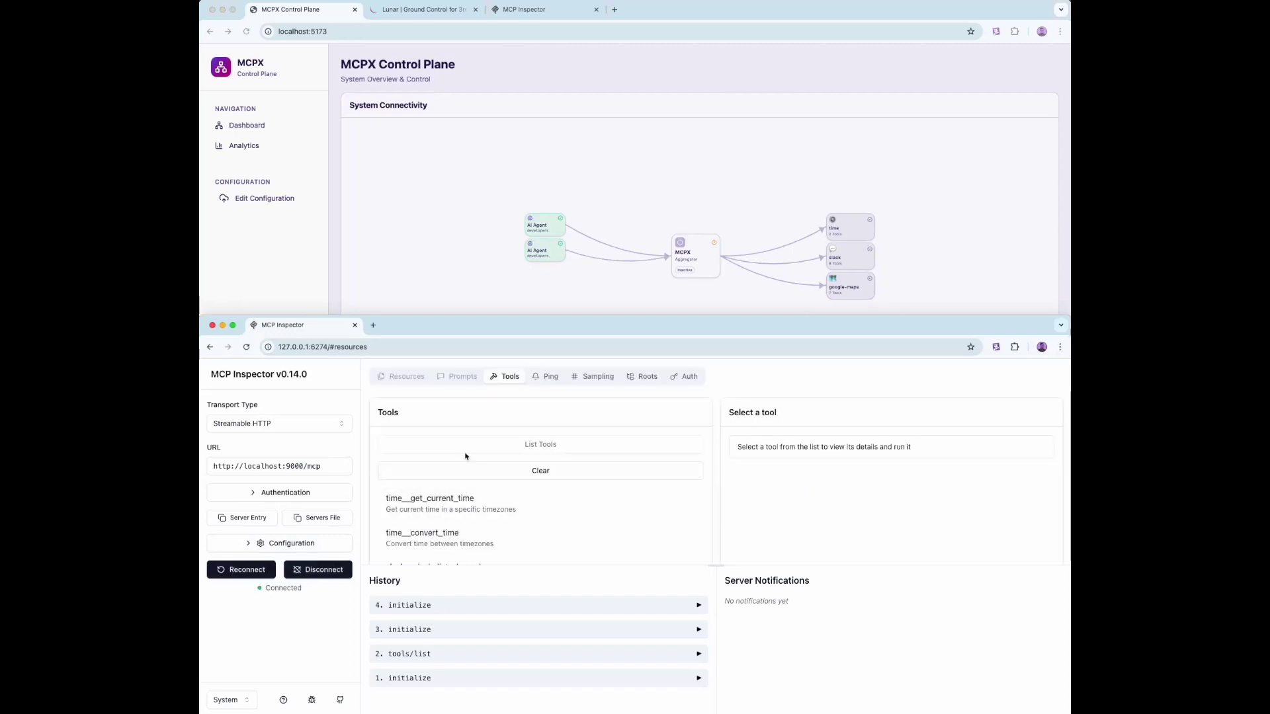
left_click(490, 471)
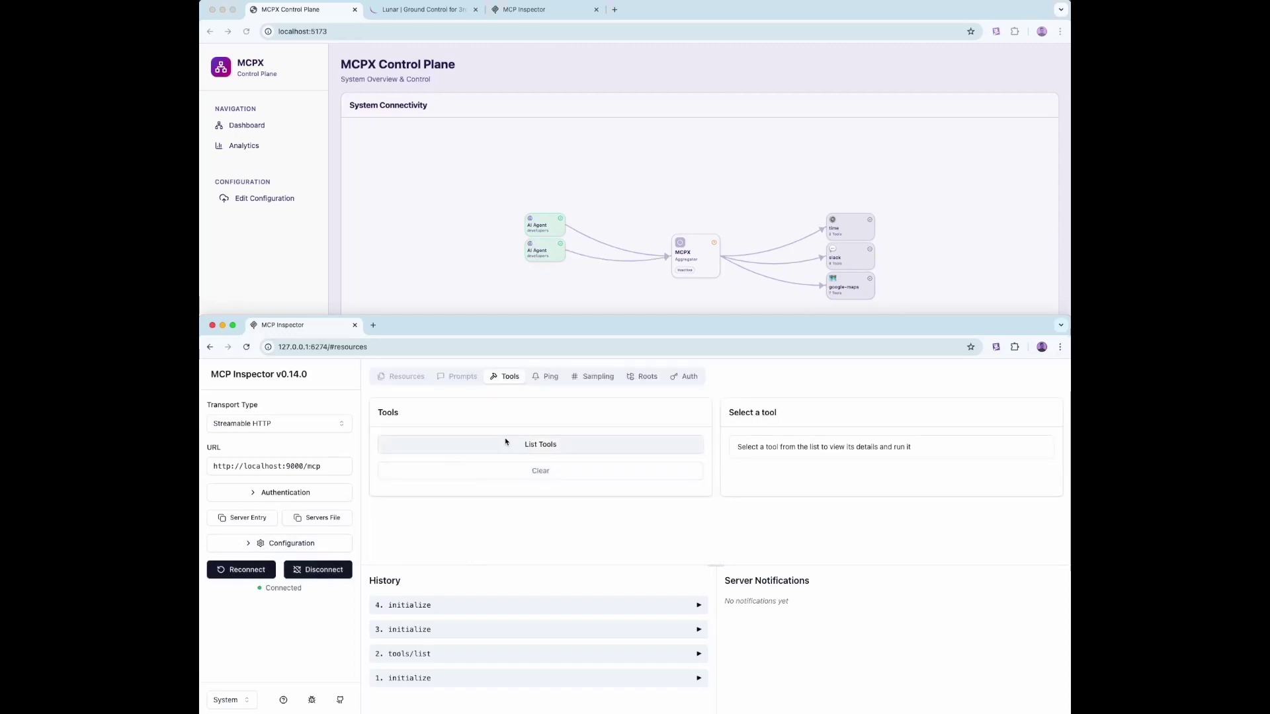
left_click(504, 448)
scroll(482, 524, "down", 10)
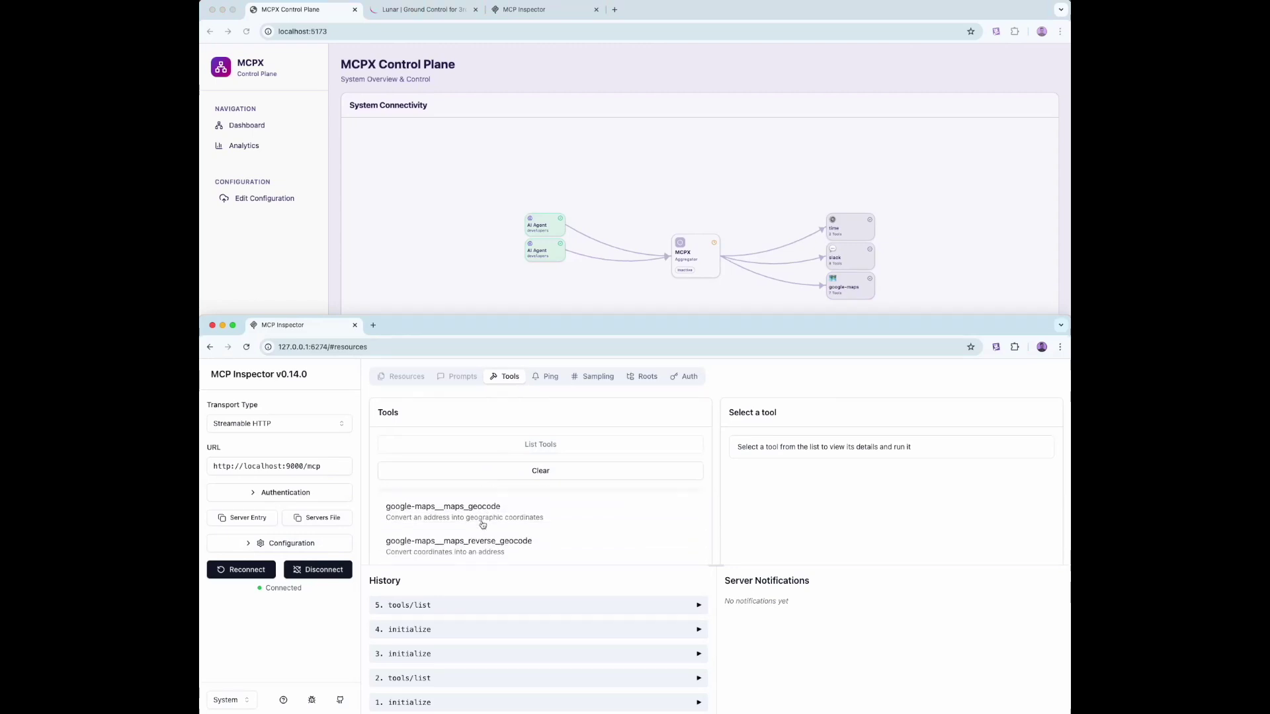
- Inspect inputs of the reverse geocode, search places, place details, distance matrix, elevation and directions tools
left_click(486, 503)
left_click(486, 526)
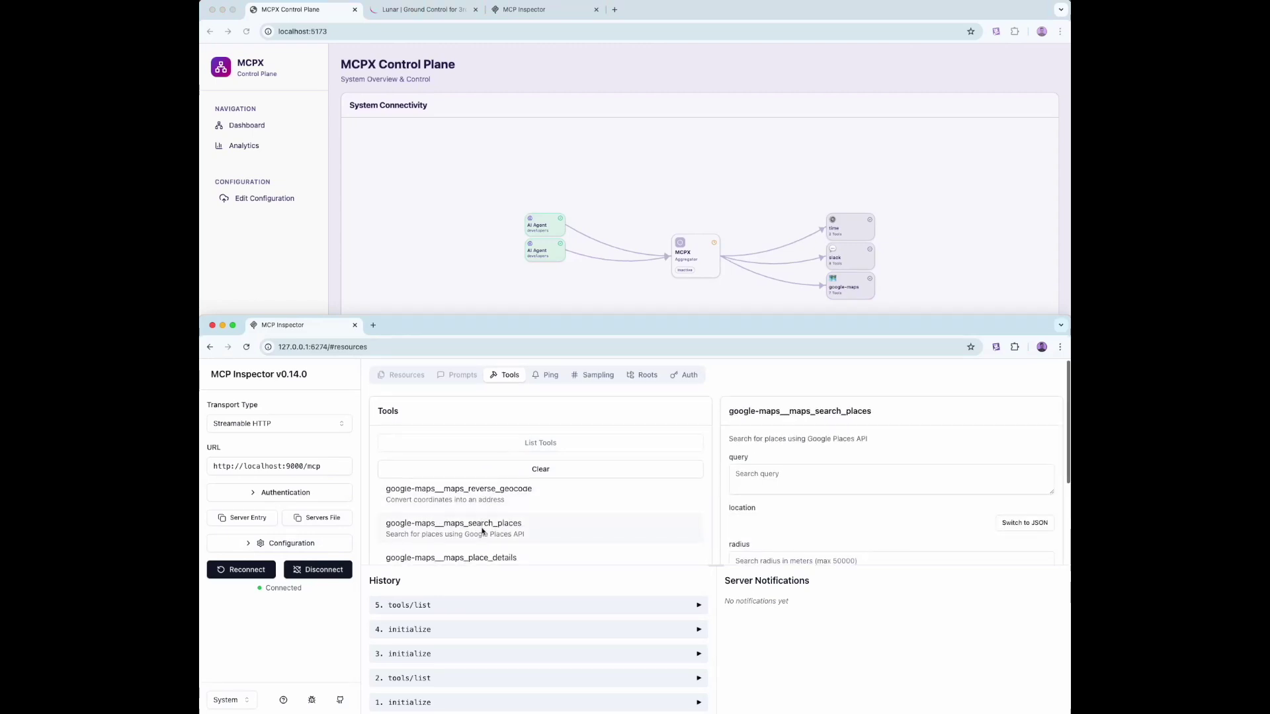
scroll(493, 479, "down", 1)
left_click(494, 479)
left_click(496, 531)
left_click(496, 548)
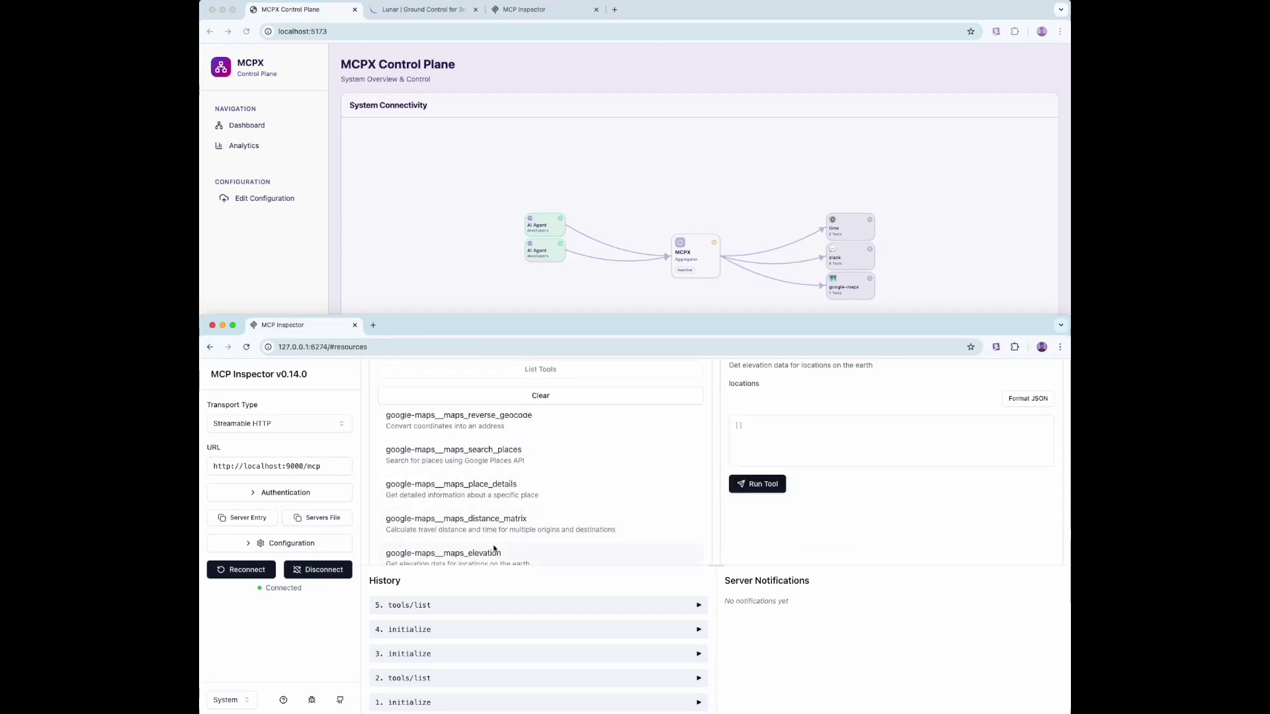
scroll(493, 547, "down", 2)
left_click(501, 528)
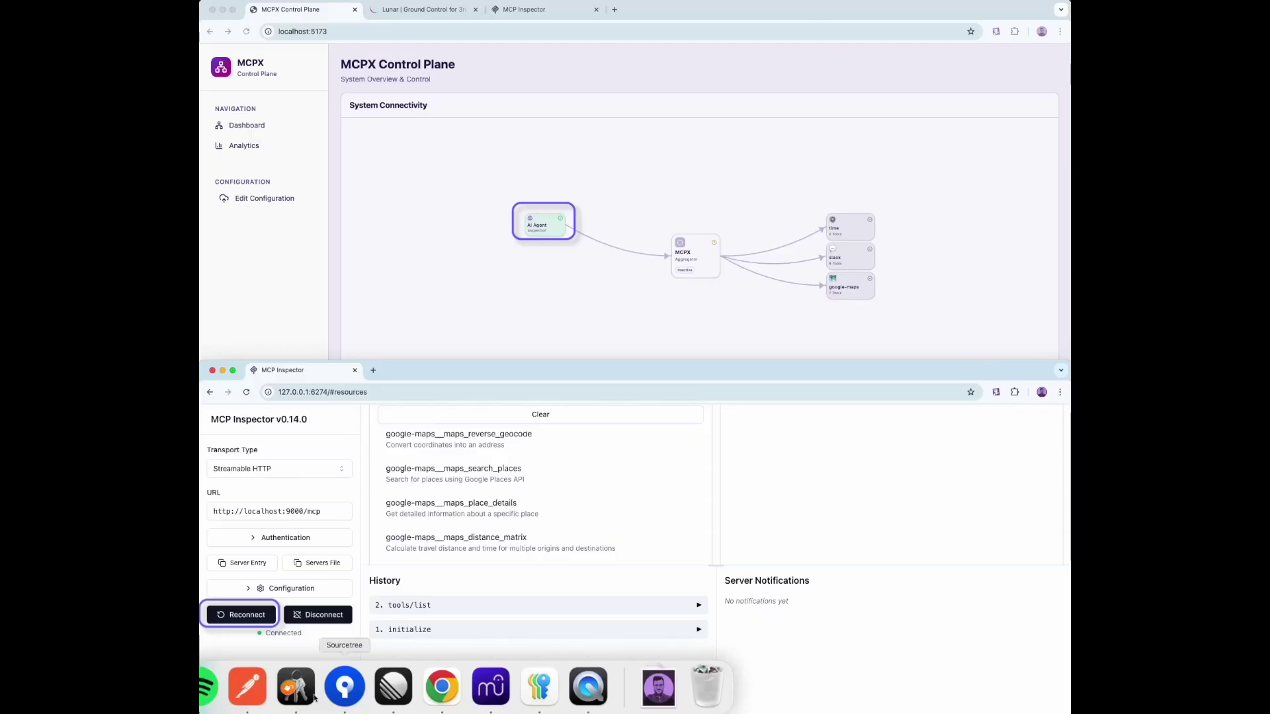
- Review the 'basic' toolGroup permissions and re-send the app-config PATCH in Postman
left_click(248, 694)
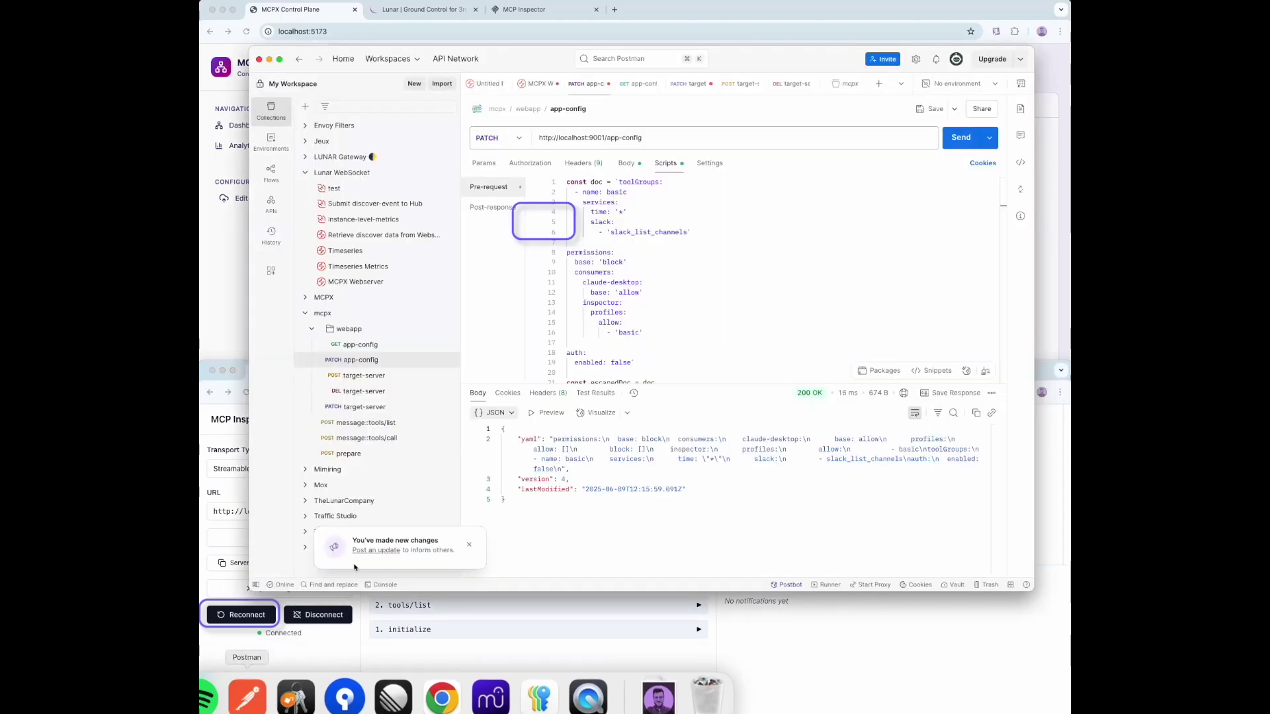
left_click(638, 283)
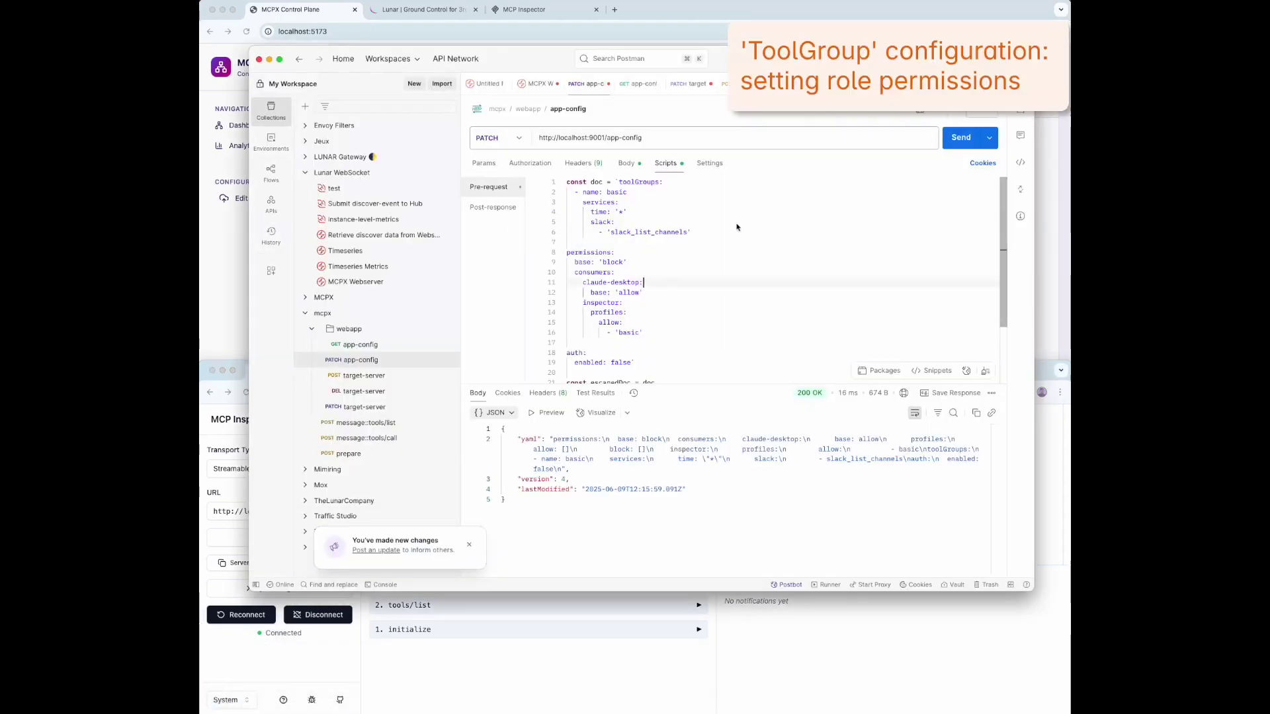
scroll(736, 227, "down", 3)
scroll(736, 227, "up", 3)
left_click_drag(619, 182, 632, 365)
left_click(734, 313)
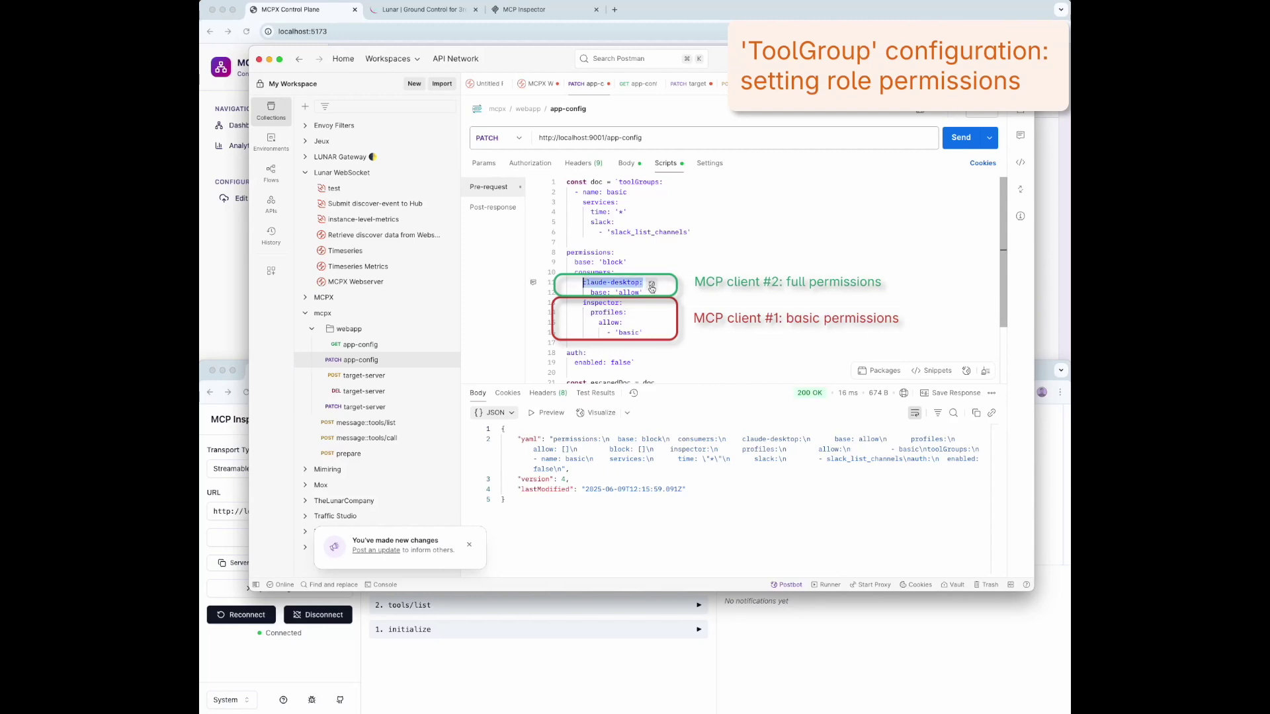
key("Up")
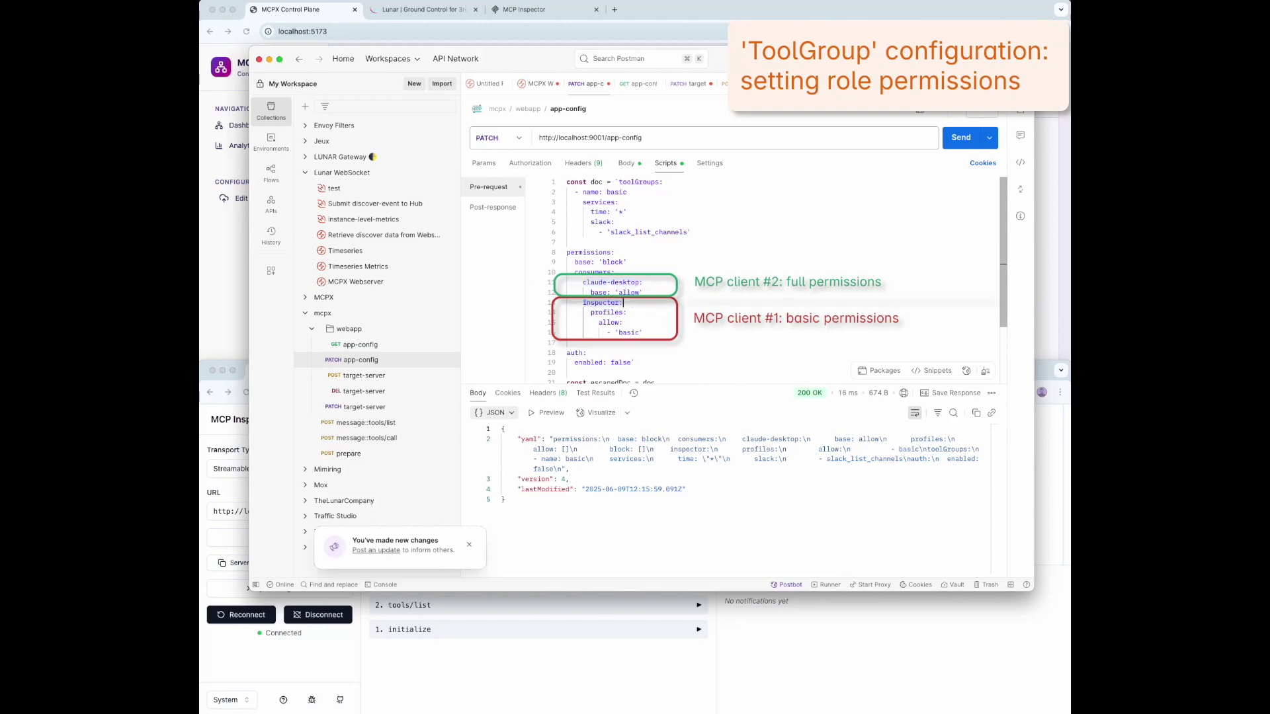
left_click(960, 137)
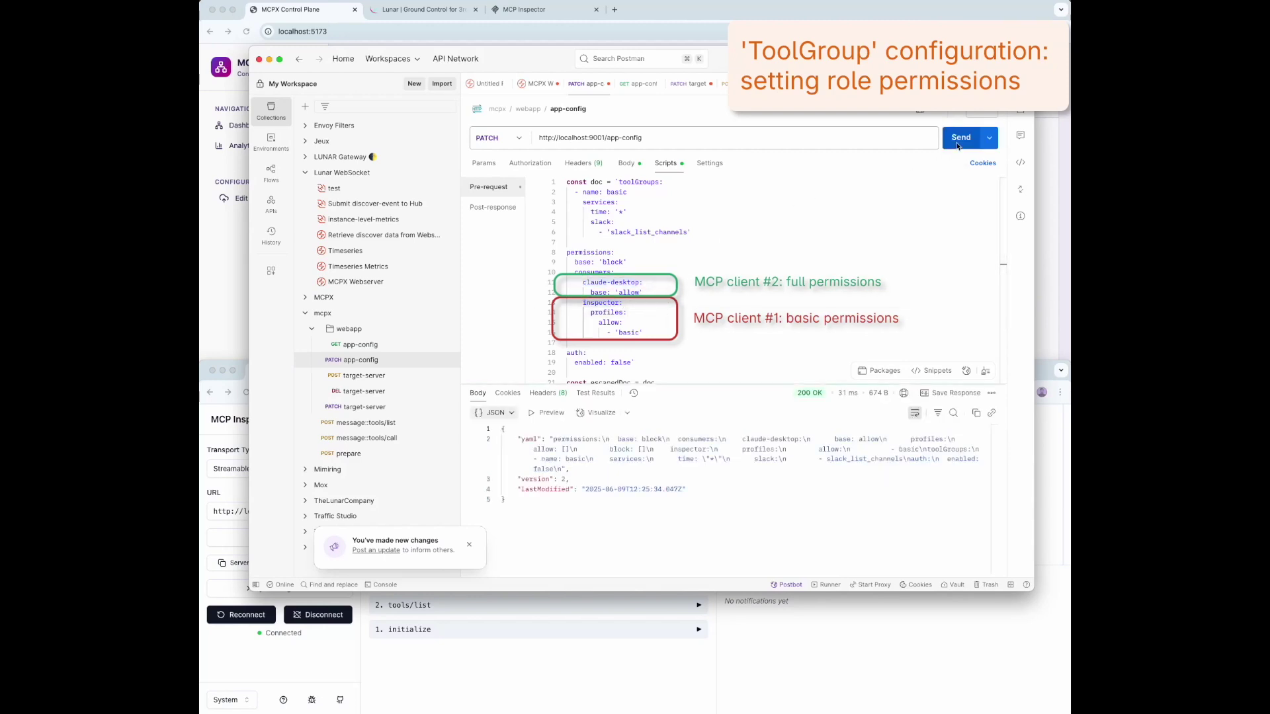
left_click(712, 626)
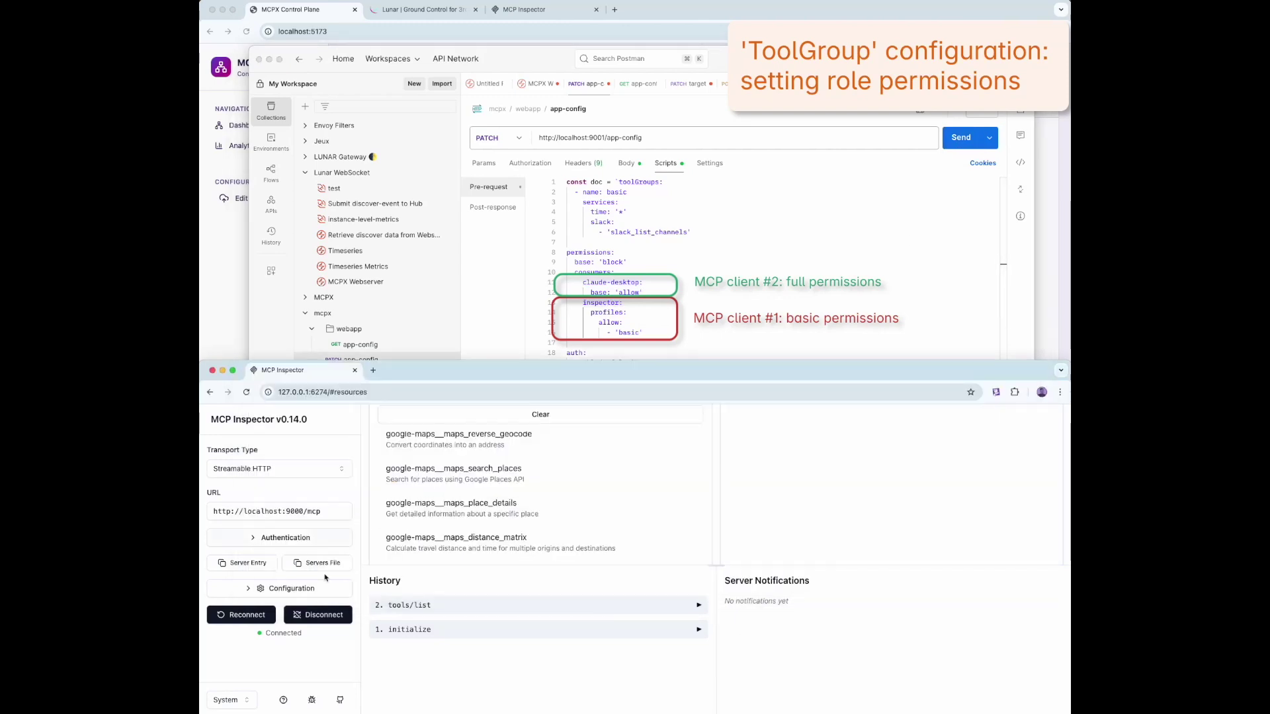
- Reconnect and relist tools, leaving only time__get_current_time, time__convert_time and slack__slack_list_channels
left_click(311, 618)
left_click(304, 621)
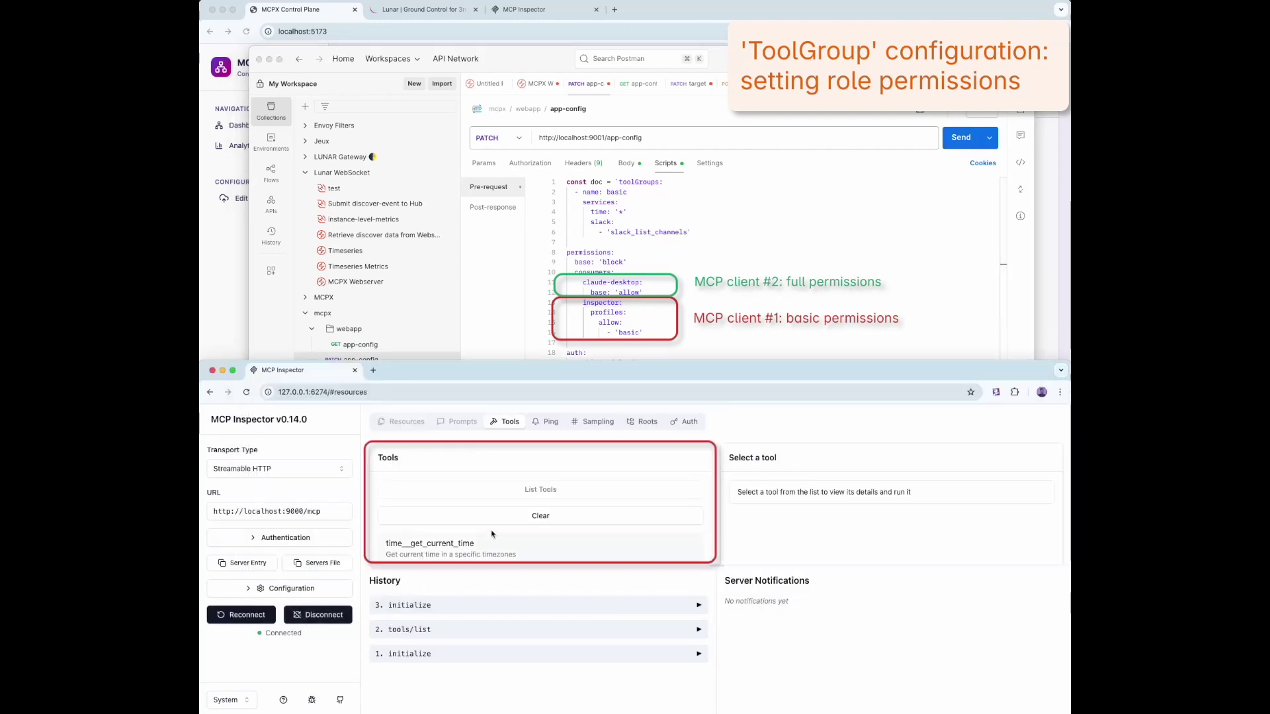
left_click(516, 516)
left_click(519, 492)
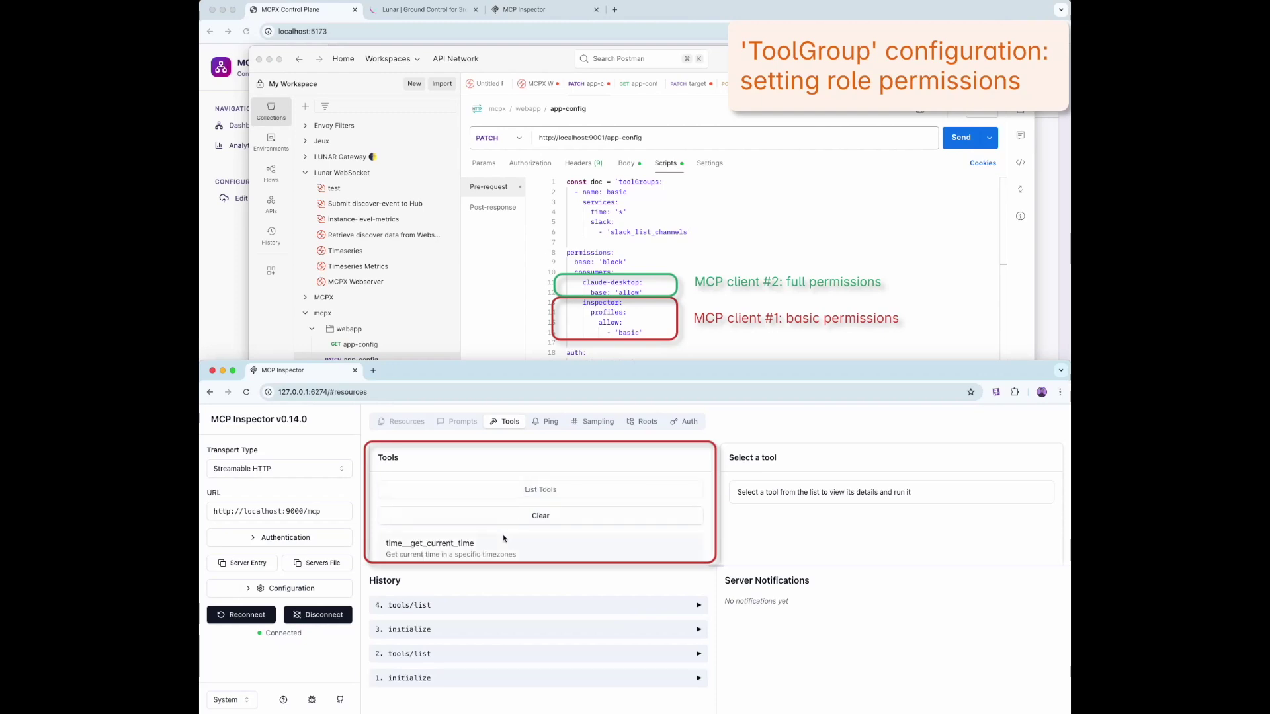
scroll(502, 539, "down", 2)
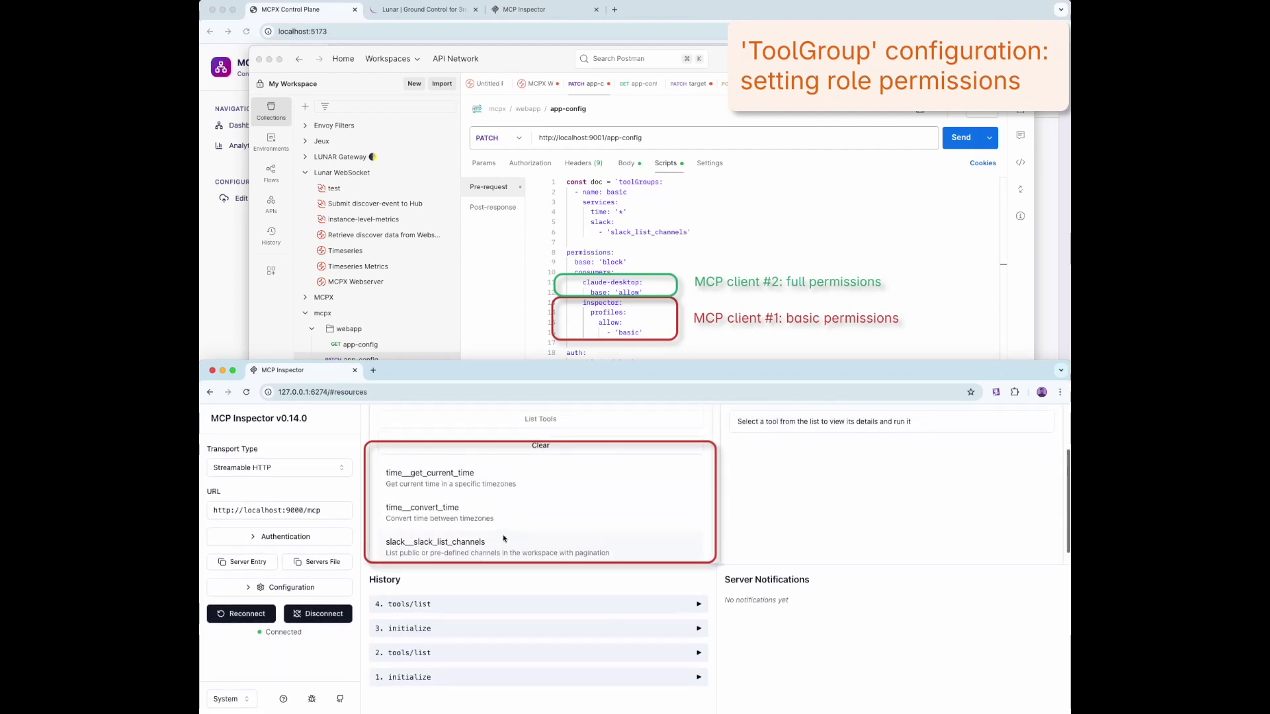
scroll(503, 539, "down", 1)
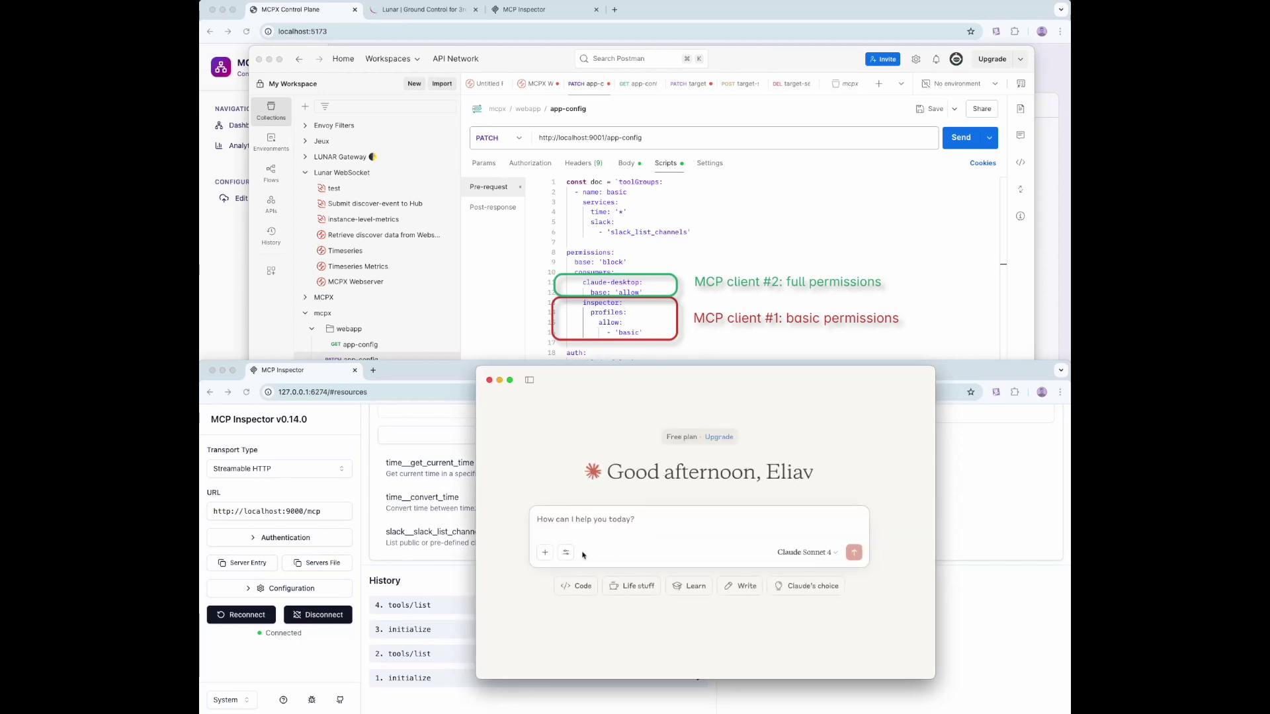
- Review the MCP tool toggles in Claude Desktop's tools menu
left_click(565, 553)
left_click(653, 643)
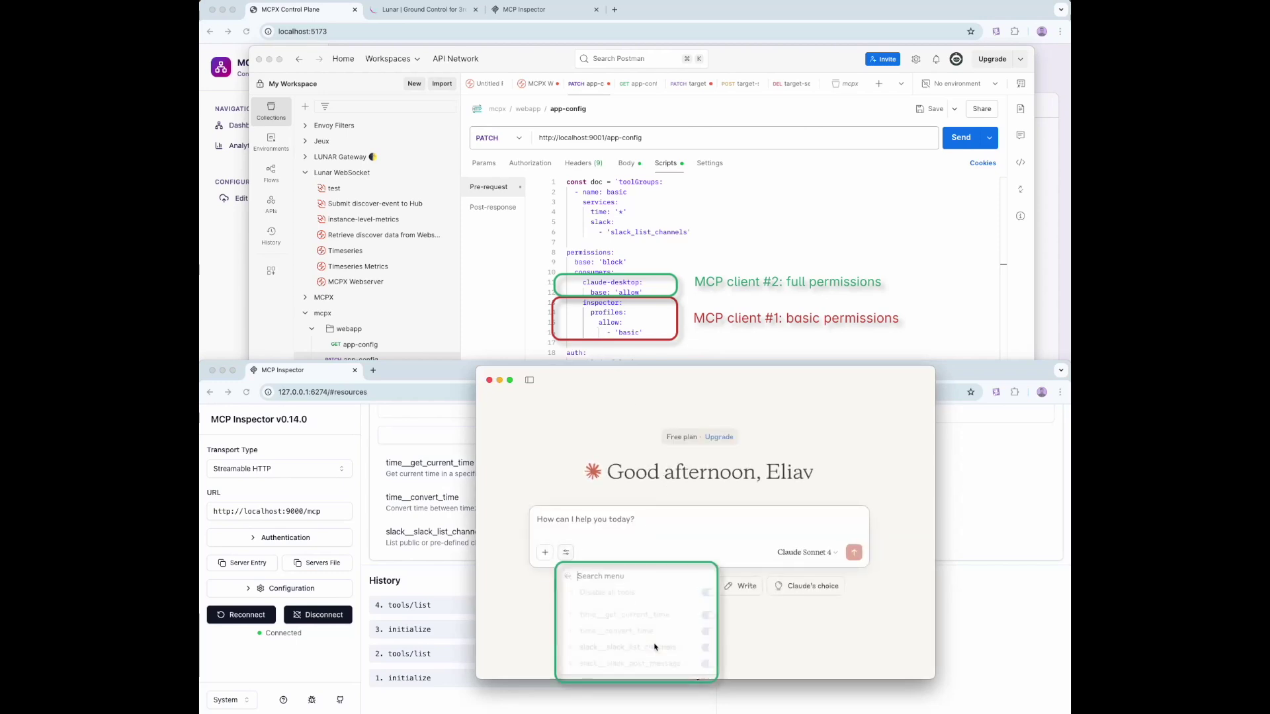
scroll(654, 648, "down", 5)
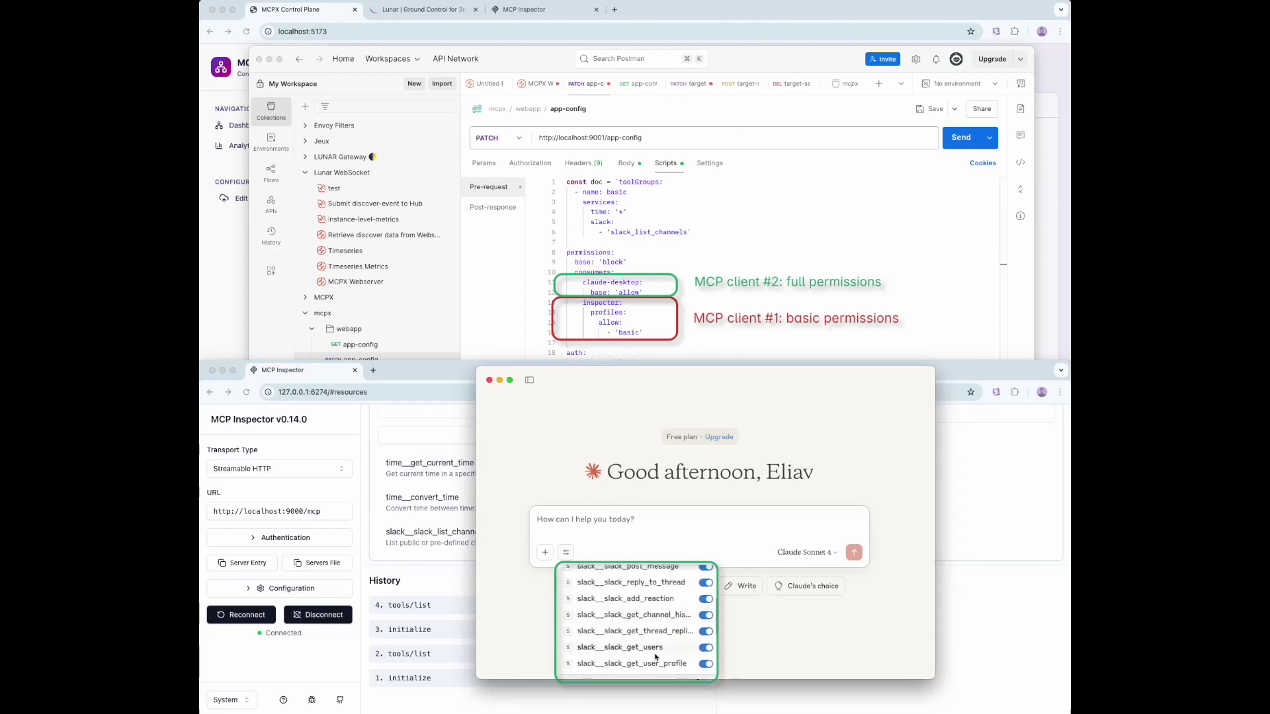
scroll(655, 656, "down", 10)
scroll(656, 657, "up", 15)
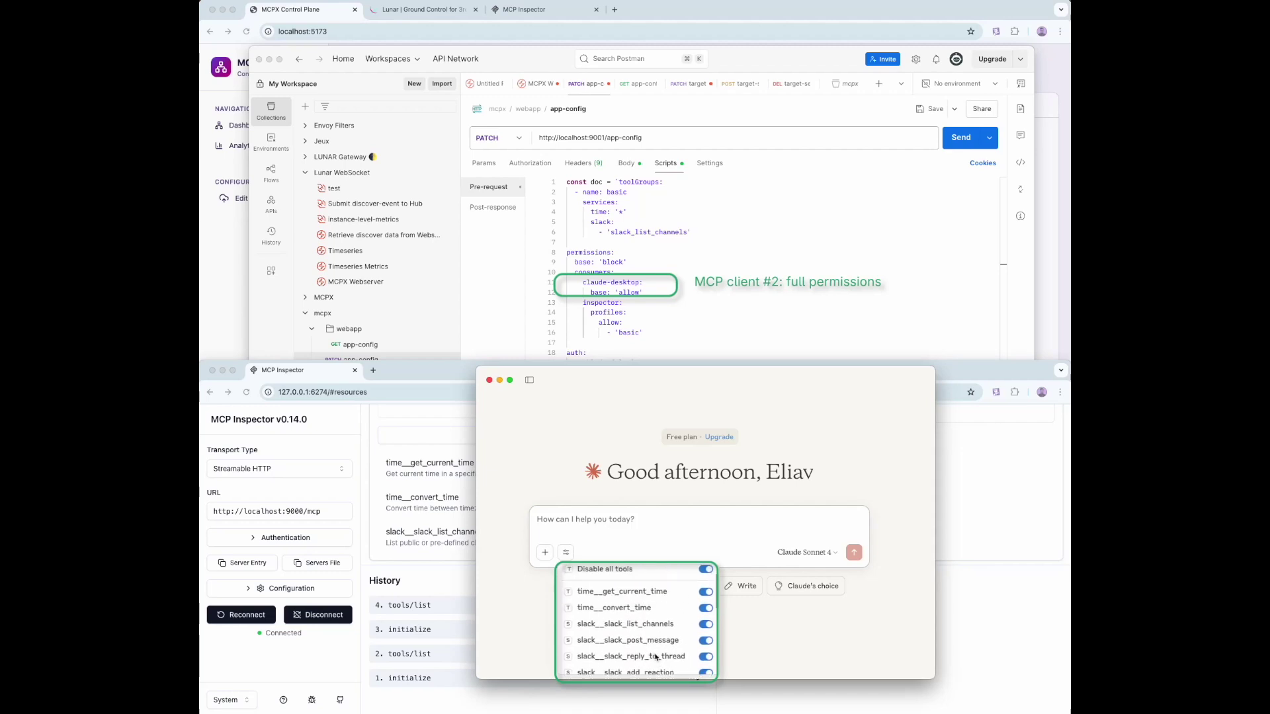
left_click(656, 532)
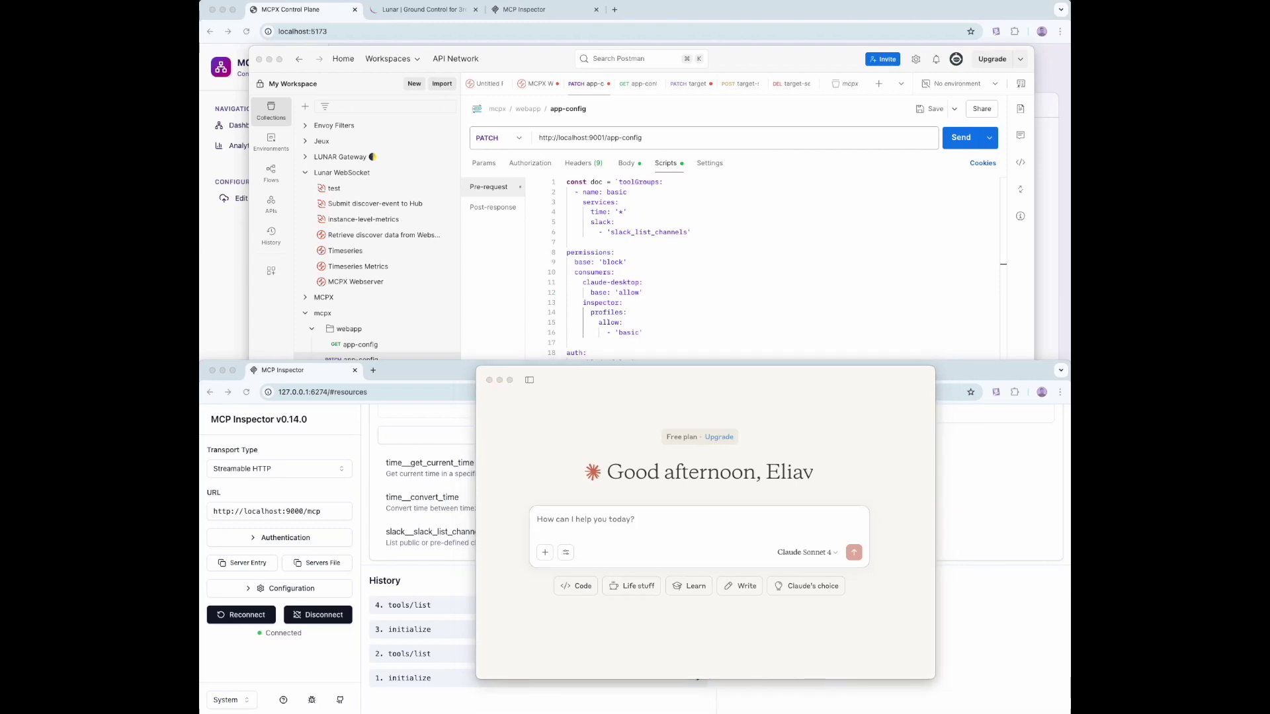
- Show the mcpx server's arguments in Developer settings, highlighting the claude-desktop consumer tag
key("super+comma")
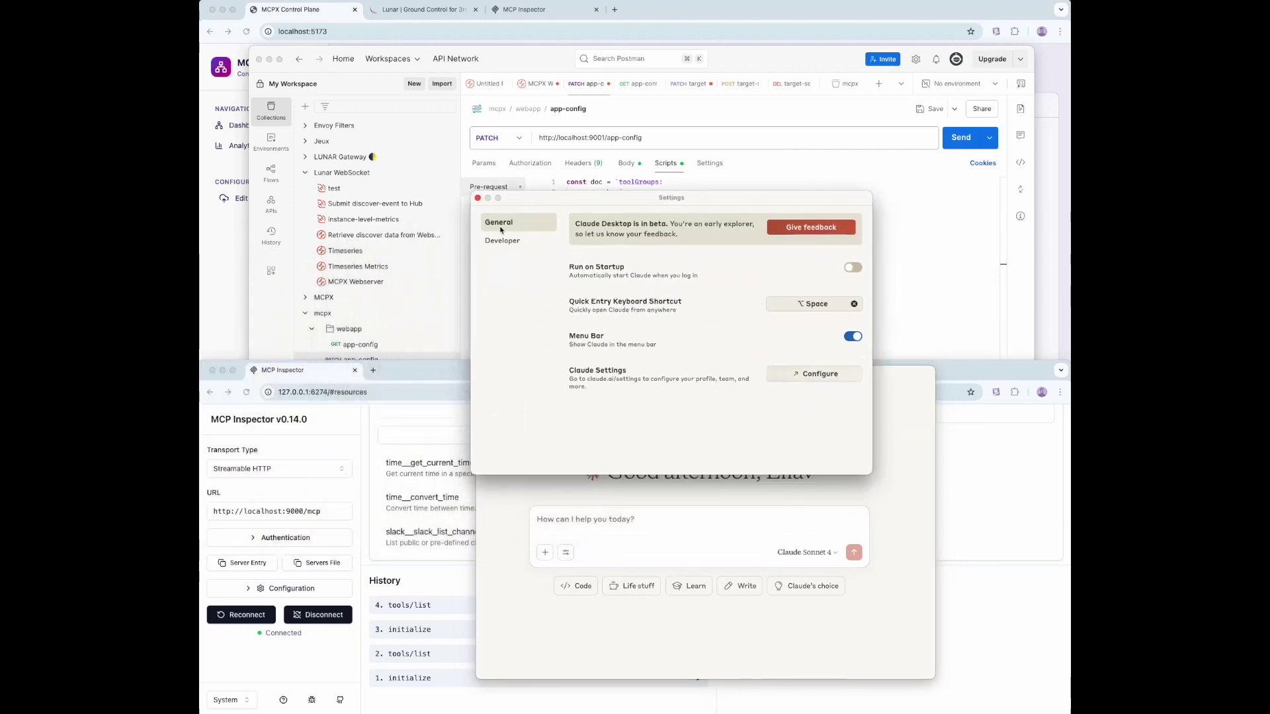
left_click(502, 240)
left_click(609, 249)
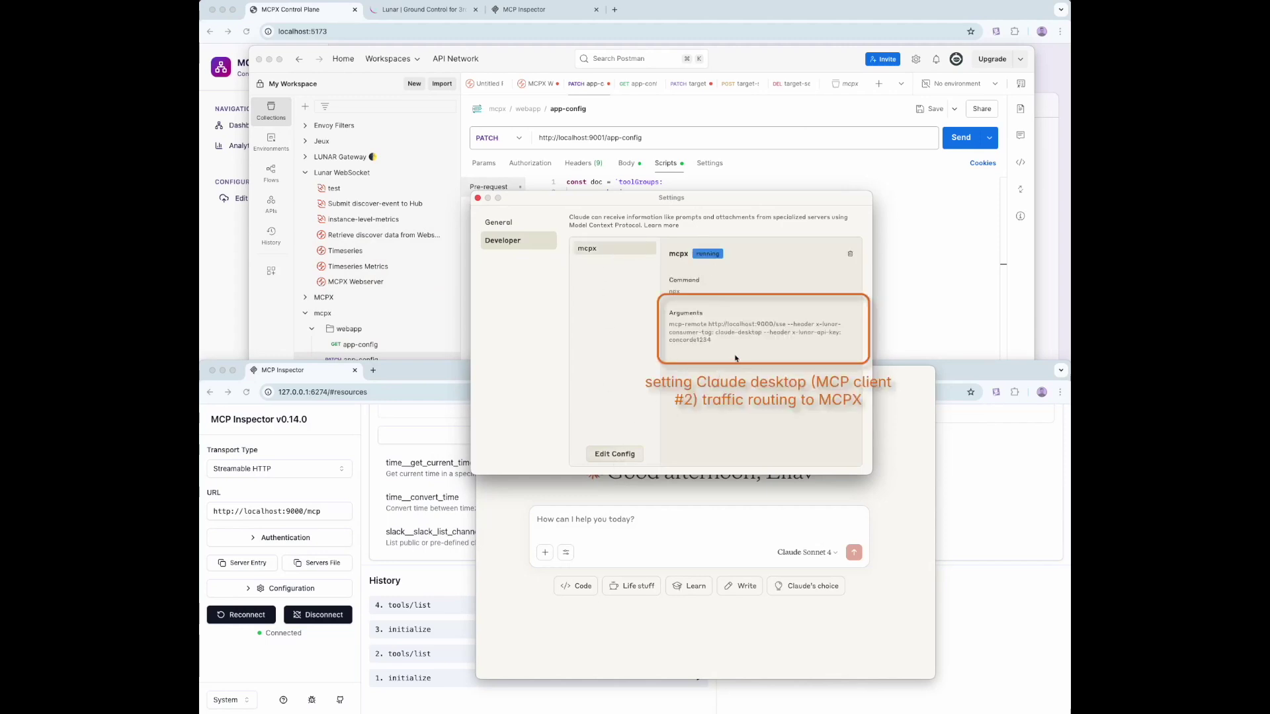
left_click_drag(735, 341, 721, 330)
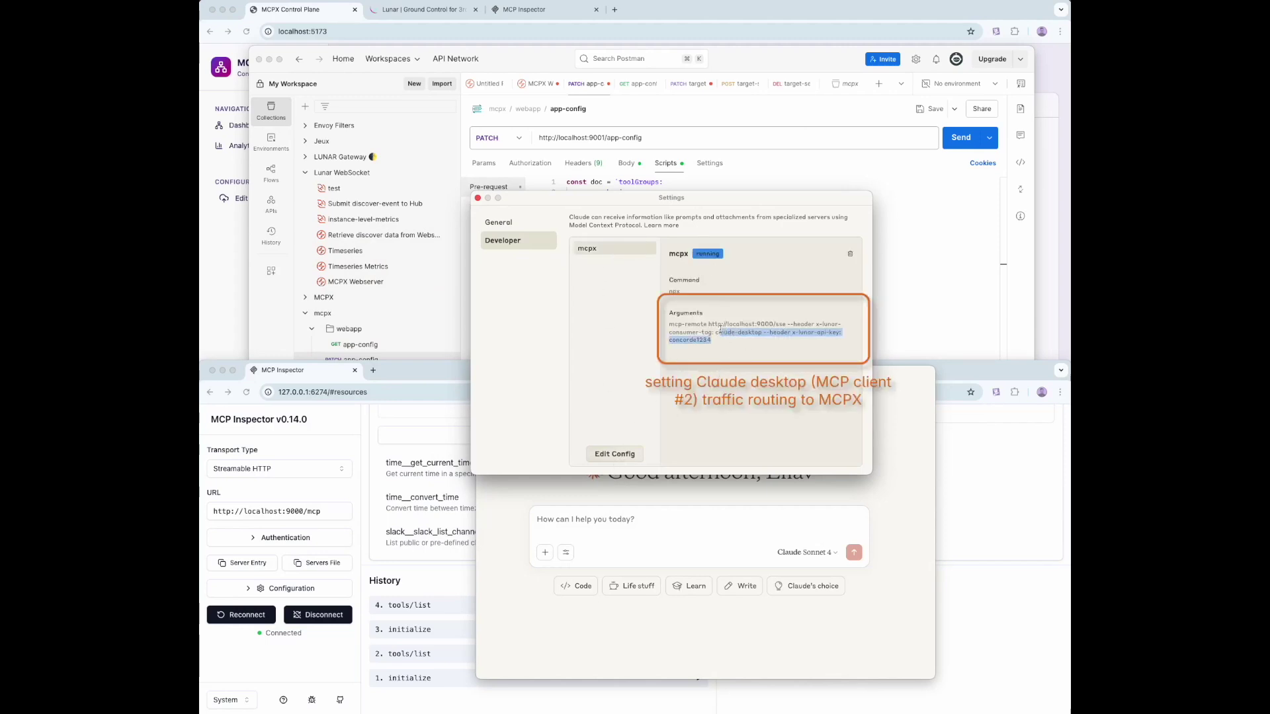
left_click(688, 333)
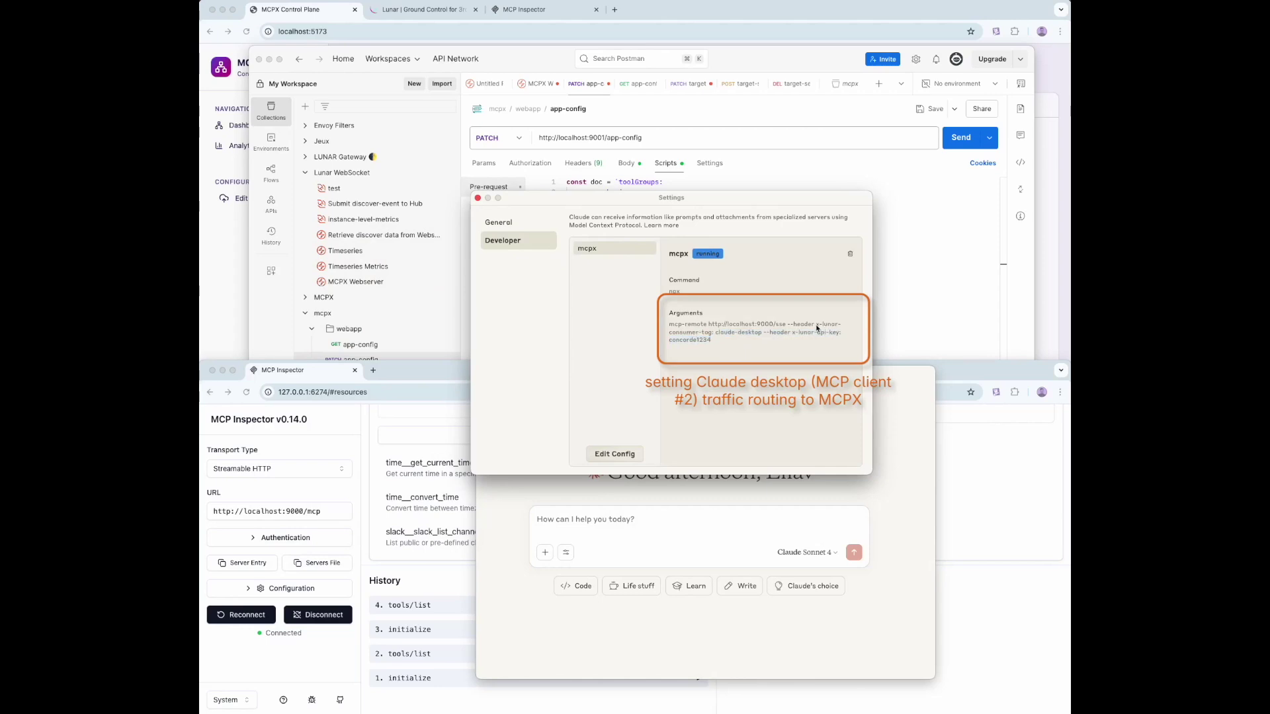
left_click_drag(816, 326, 761, 336)
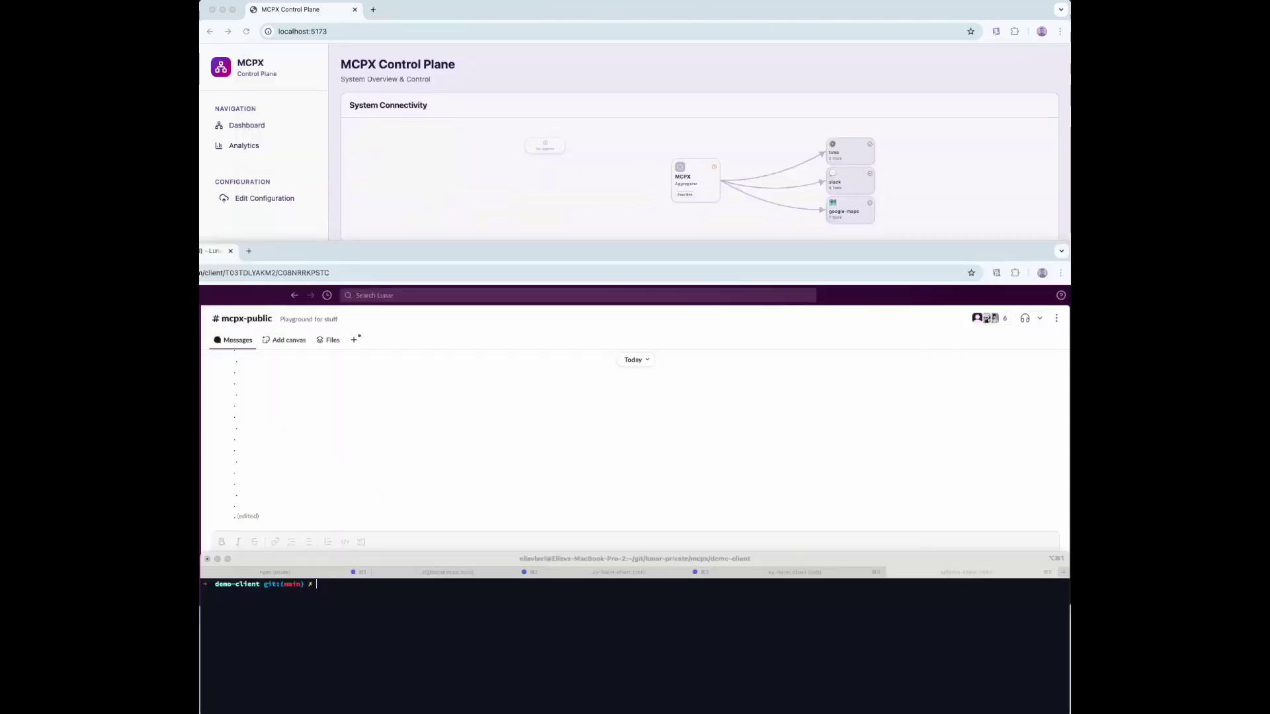
- Start the client with npm run start:gemini and submit the Union Square–Little Island walking-directions query
left_click(425, 625)
type("npm run start:gemini")
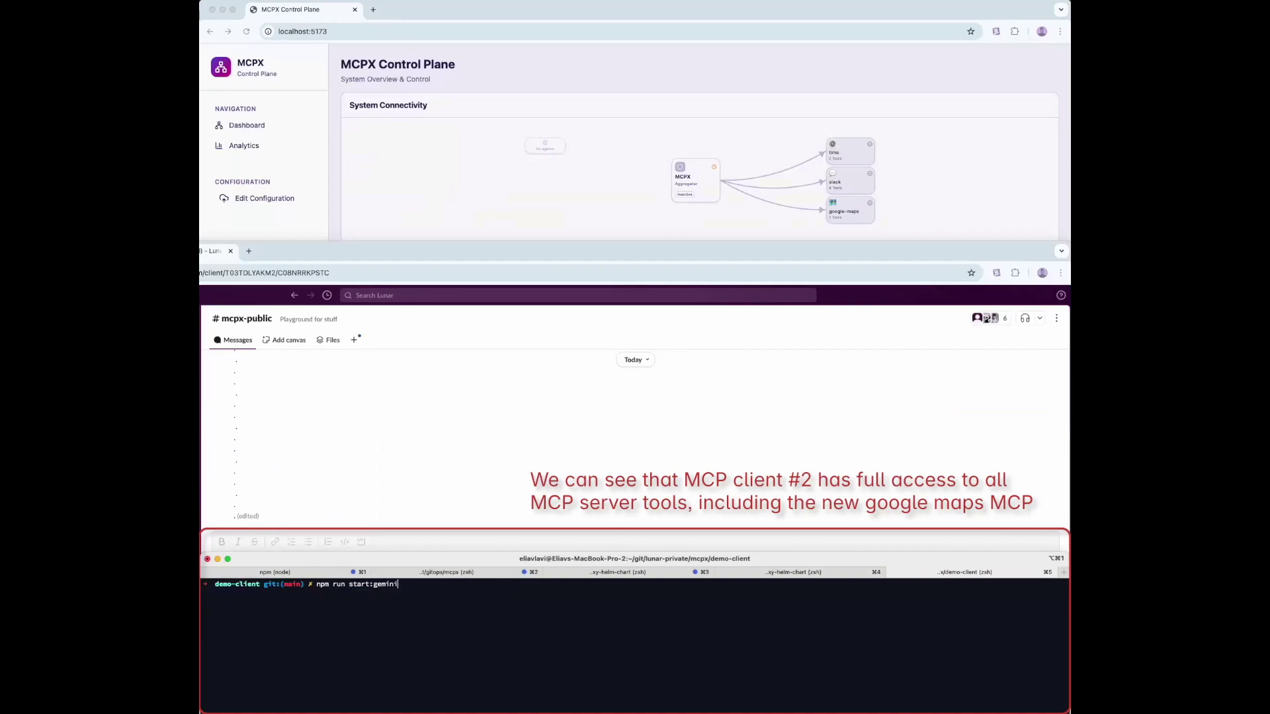
key("Return")
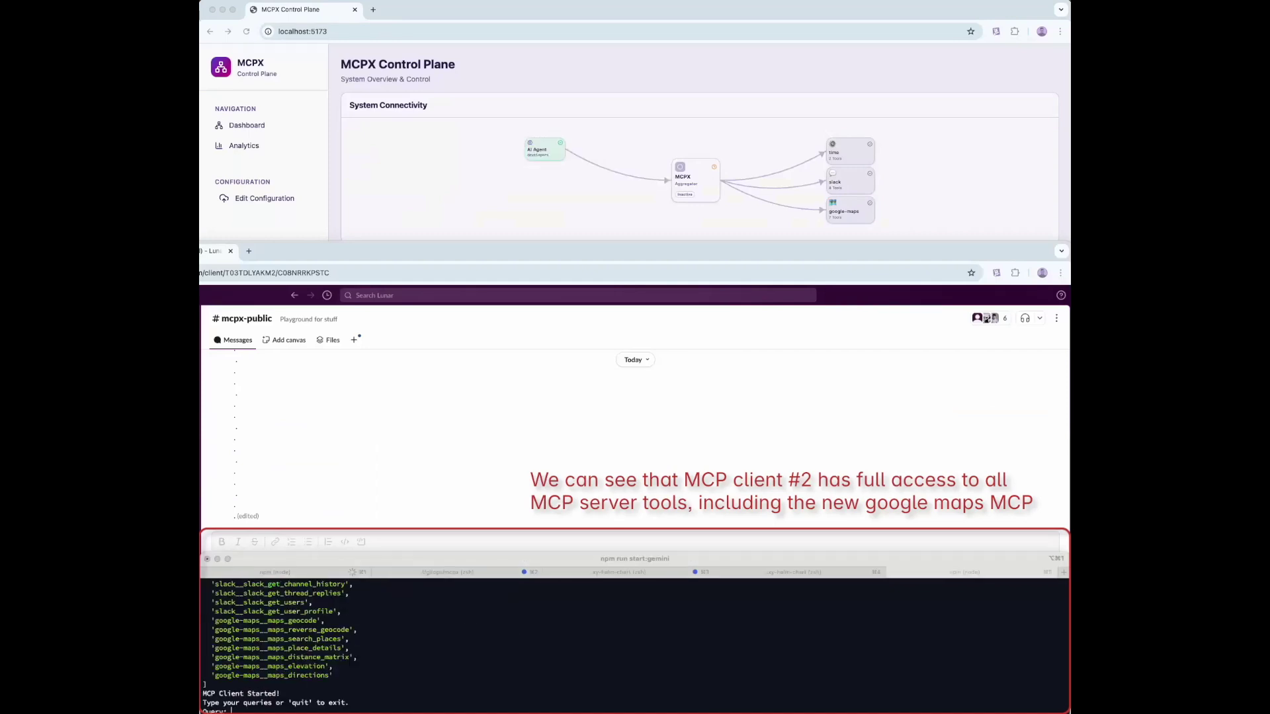
left_click(553, 669)
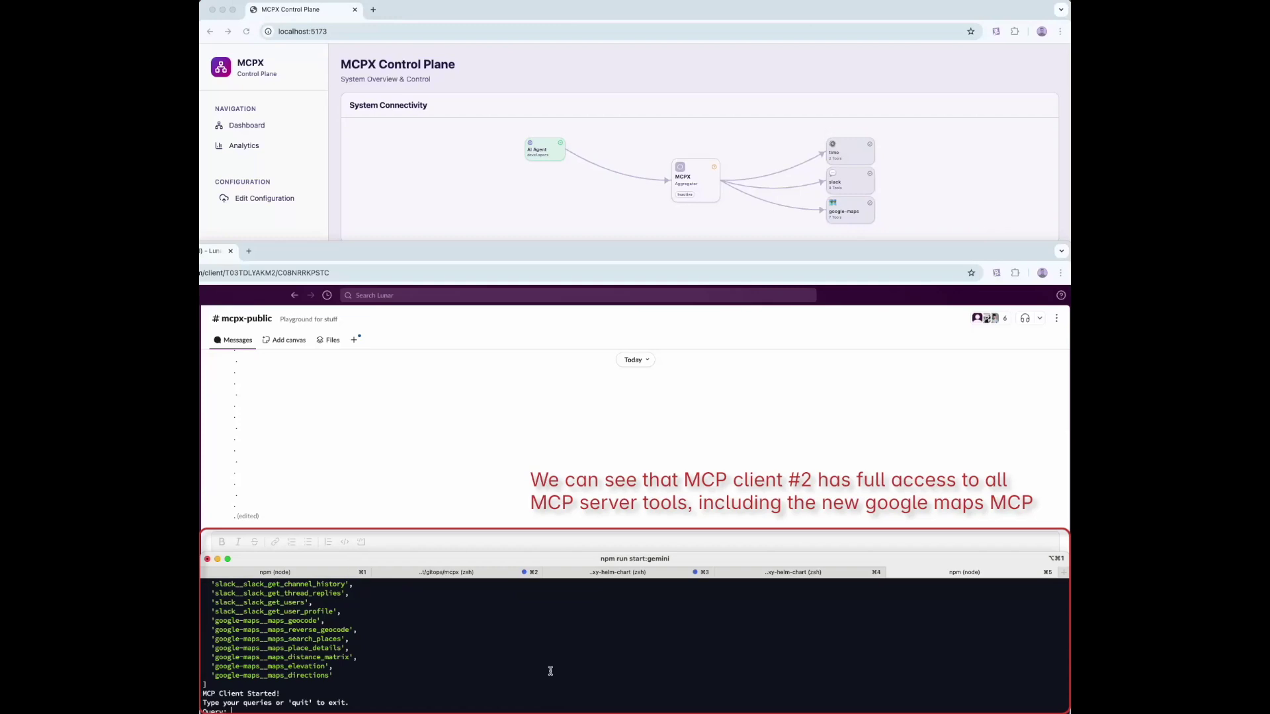
type("Find walking directions from Union Square to Little Island, in NYC, NY, and post it to the Slack channel mcpx-public. Format the message nicely and spaced, and add 2-3 relevant emojis.")
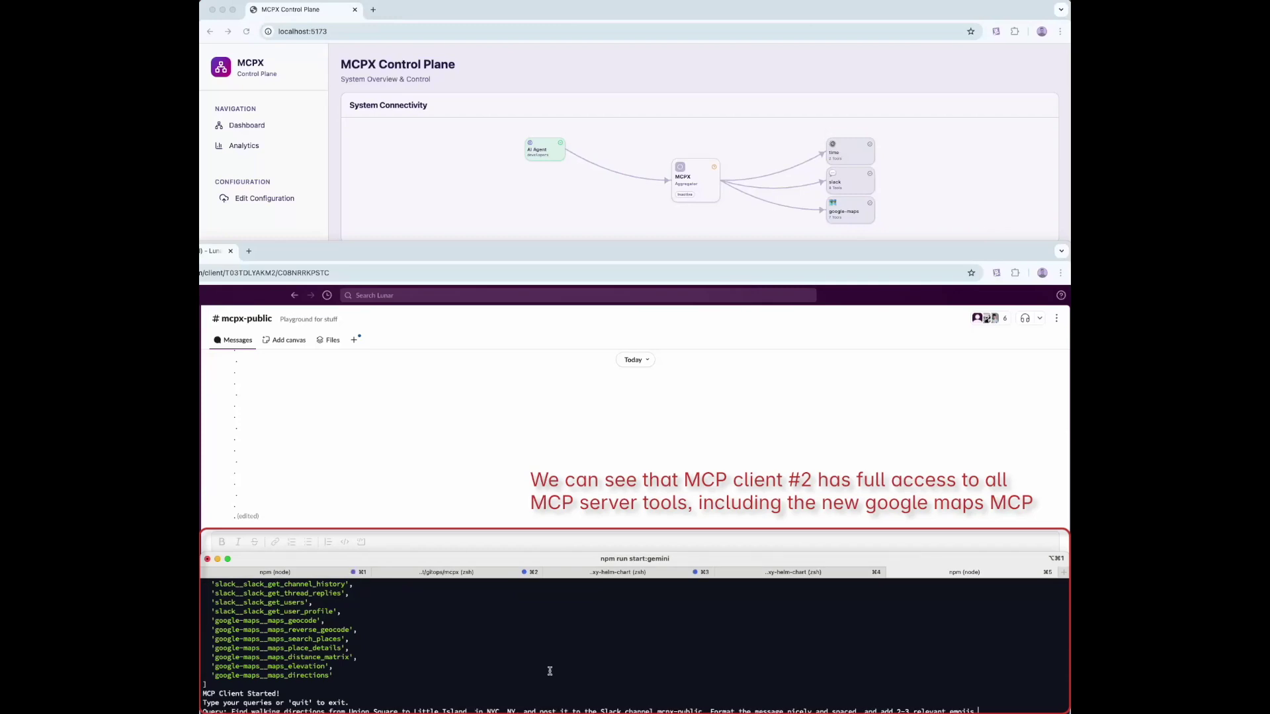
key("Return")
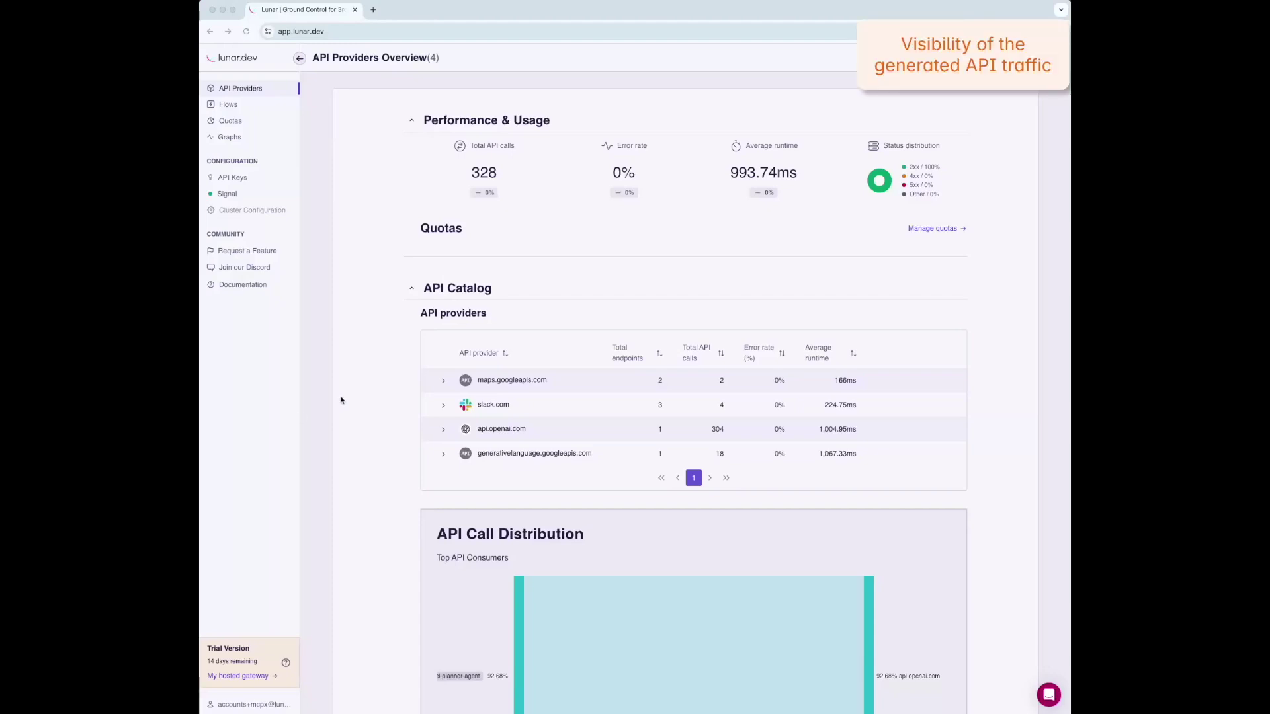
- Expand the maps.googleapis.com and api.openai.com provider rows to view their endpoints and call counts
left_click(371, 381)
scroll(372, 382, "down", 3)
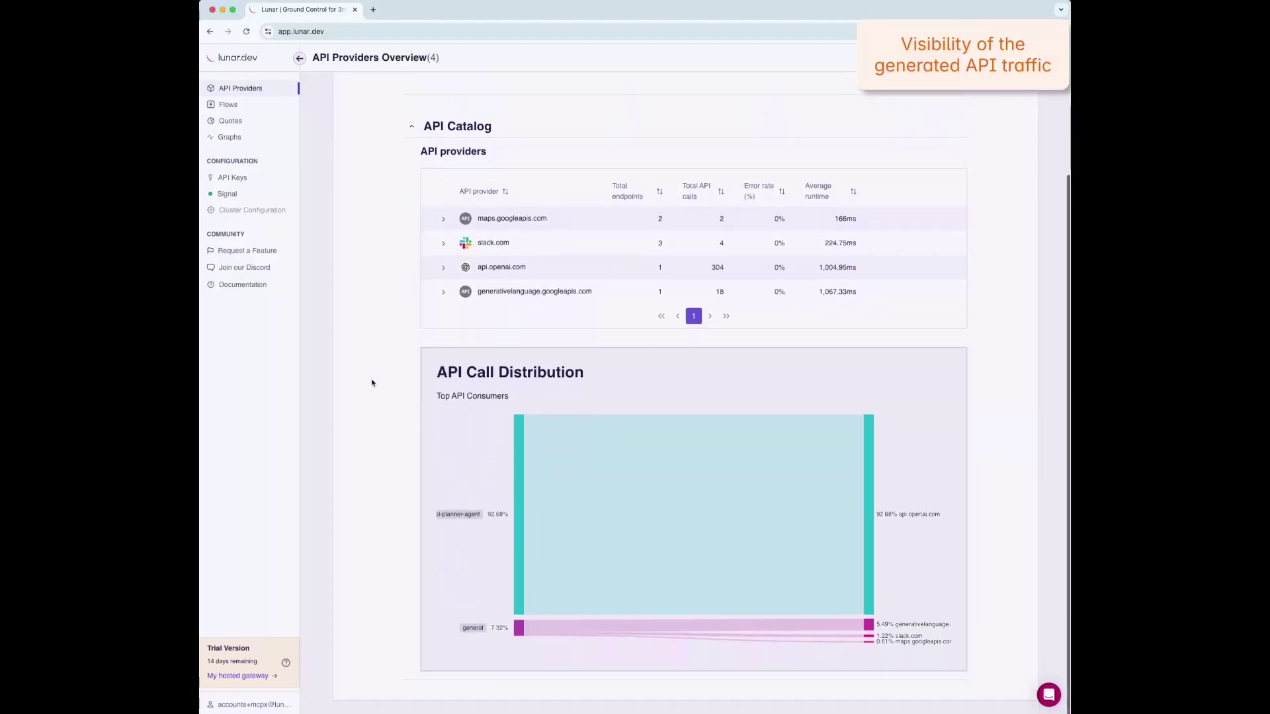
mouse_move(575, 506)
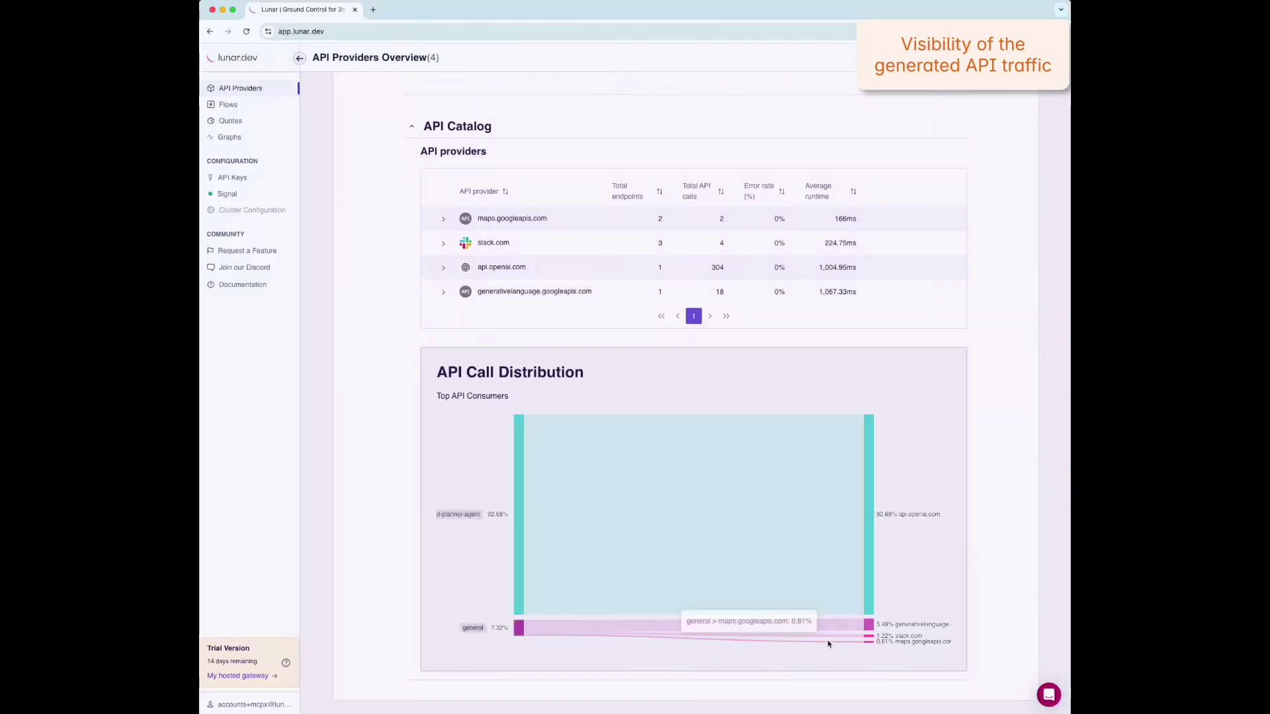
scroll(552, 362, "up", 5)
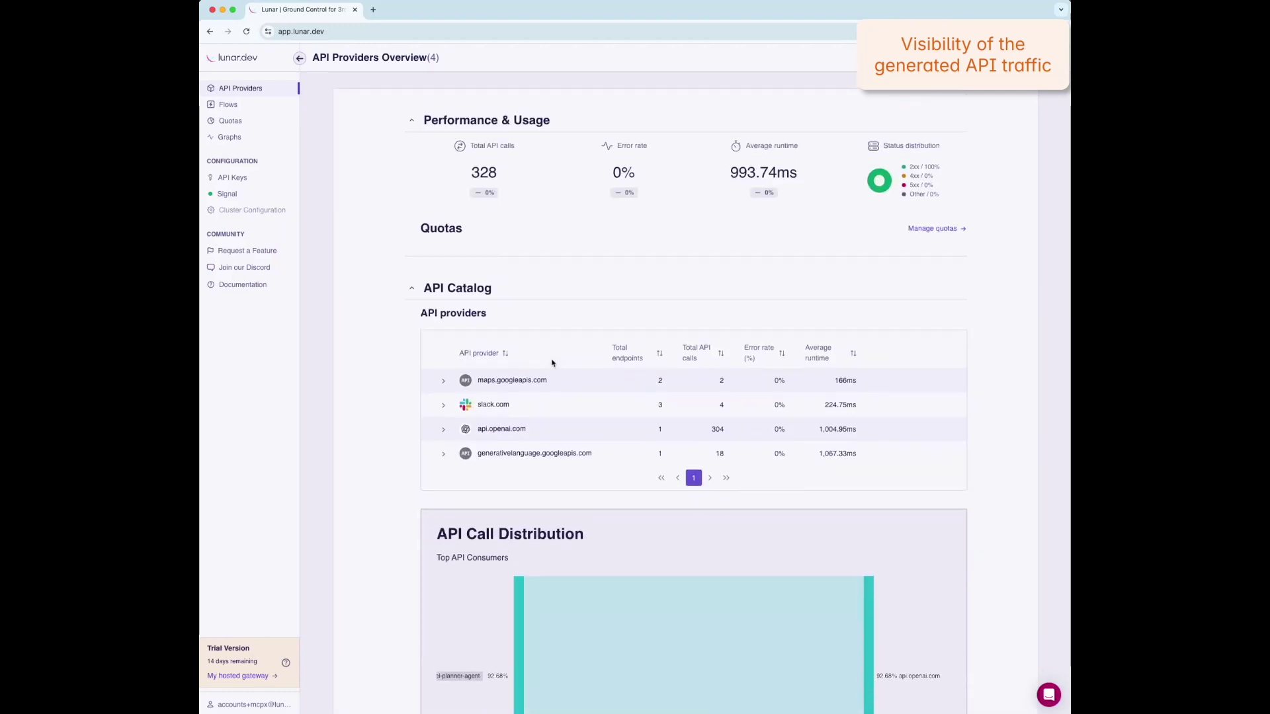
left_click(443, 380)
scroll(444, 396, "down", 3)
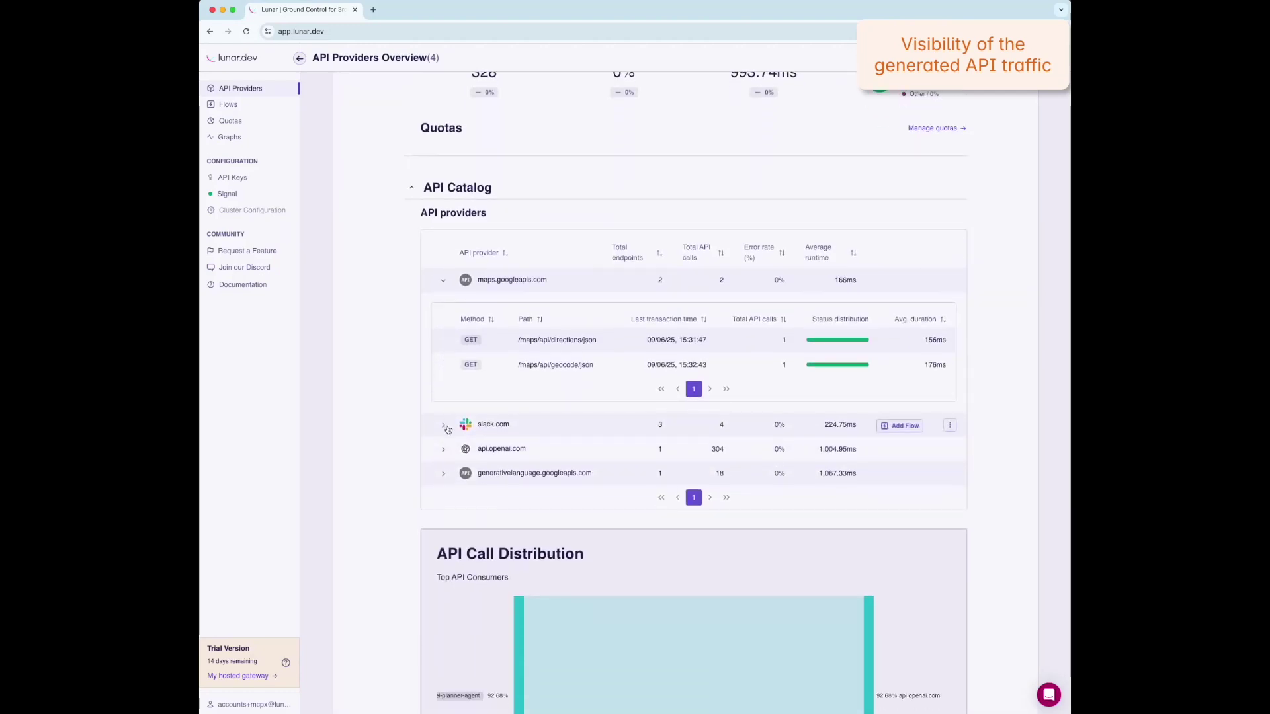
scroll(447, 430, "down", 3)
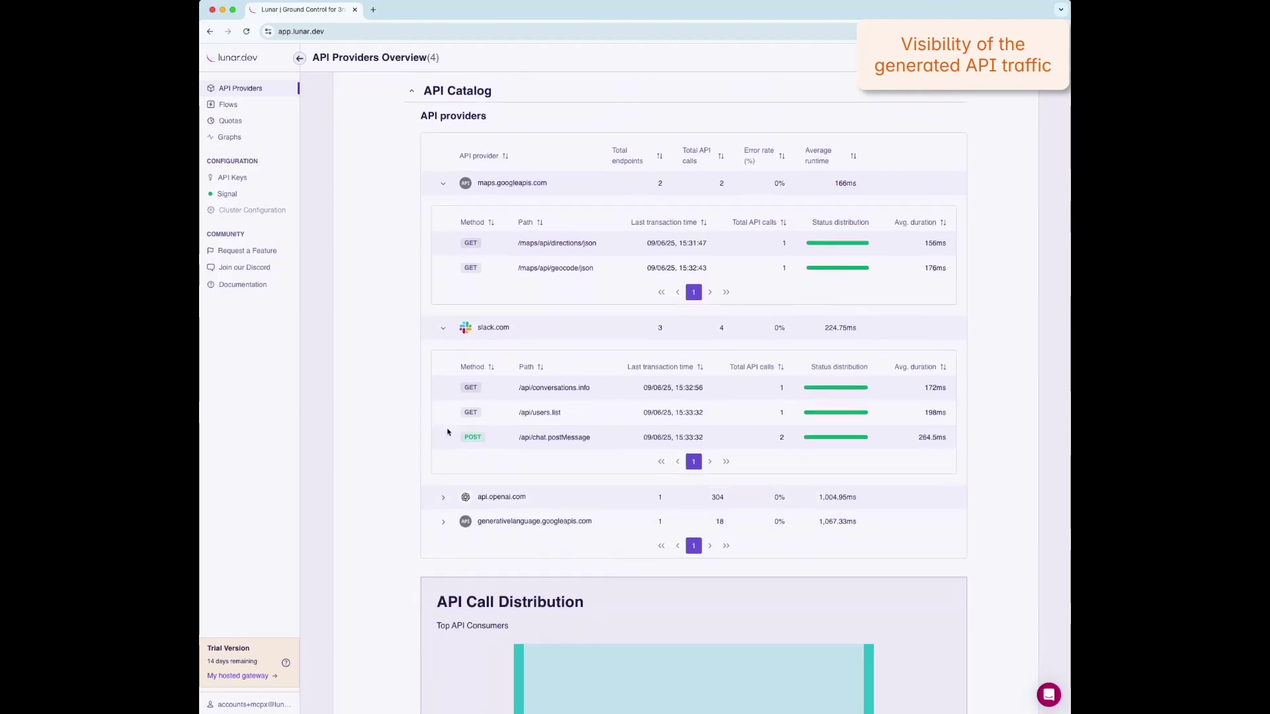
left_click(442, 499)
scroll(442, 498, "down", 5)
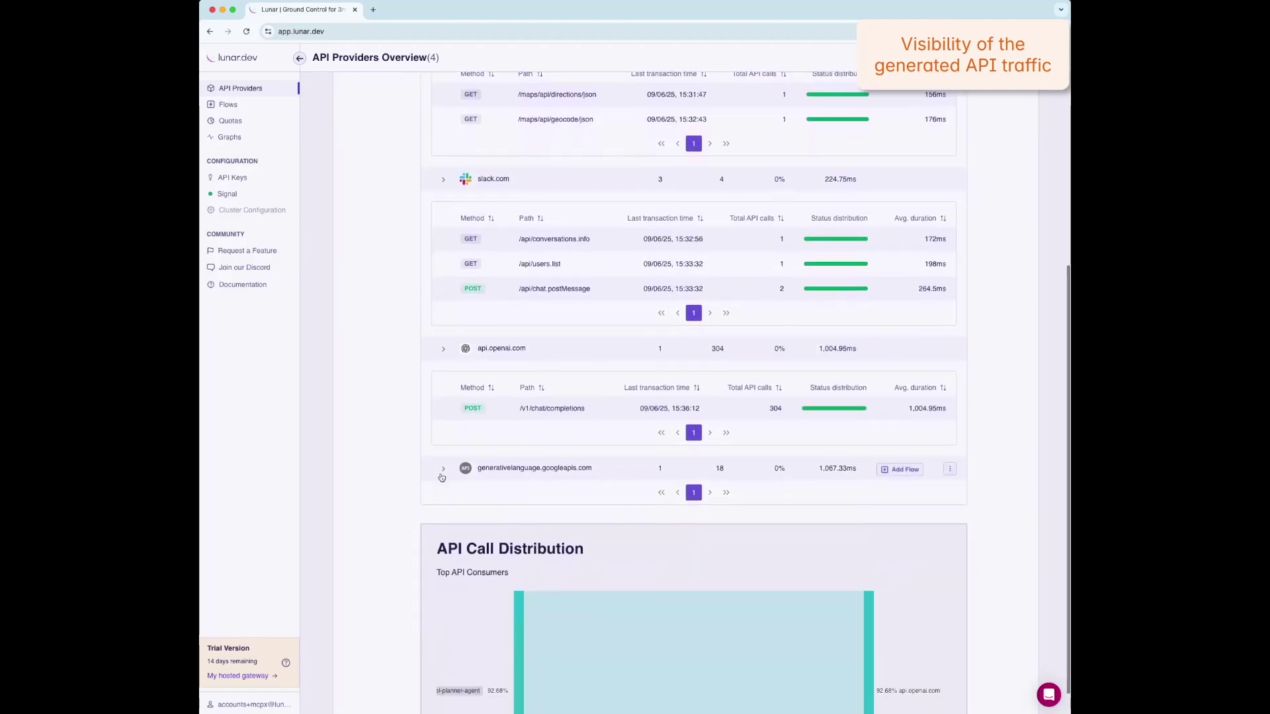